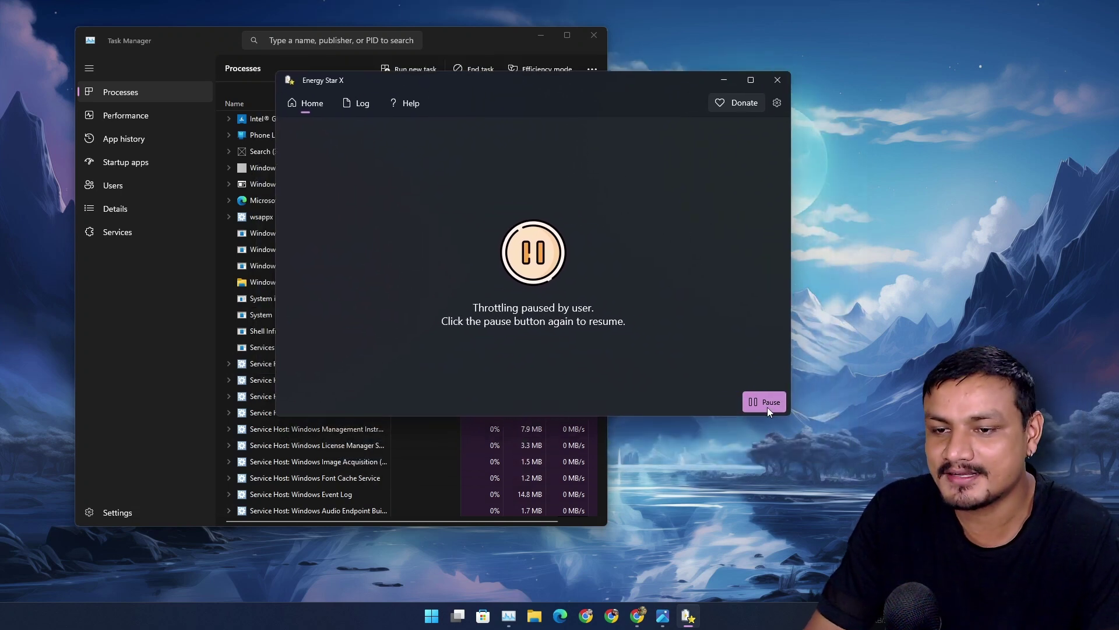
Resume throttling of background programs in Energy Star X and check the process statuses in Task Manager
{"action": "left_click", "coordinate": [767, 407]}
{"action": "left_click", "coordinate": [463, 40]}
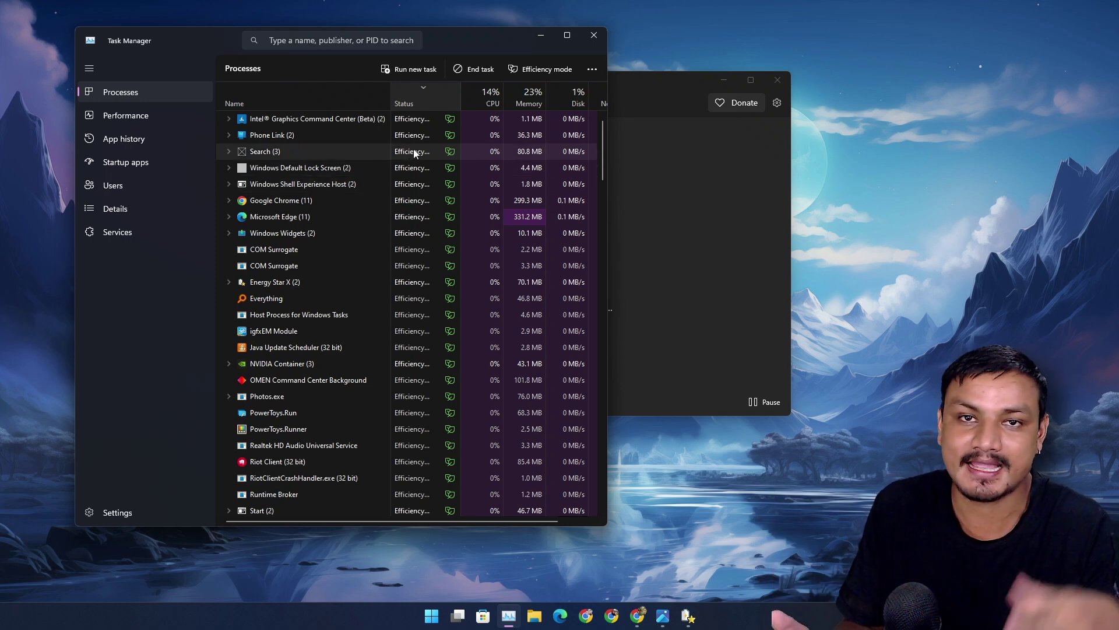
{"action": "left_click_drag", "start_coordinate": [520, 93], "coordinate": [579, 113]}
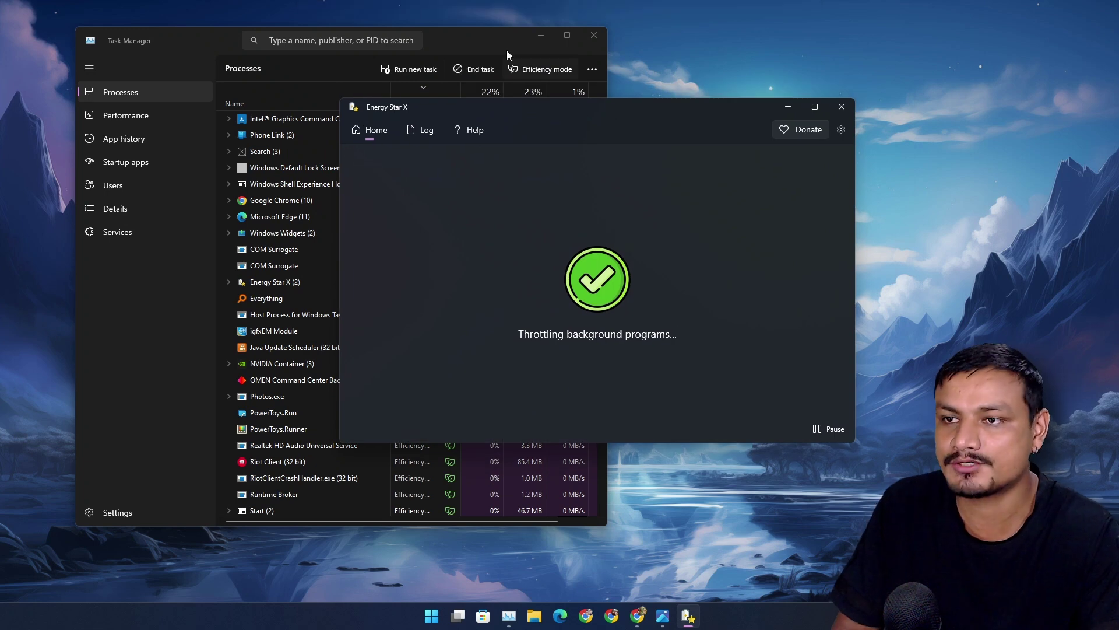
{"action": "left_click", "coordinate": [477, 55]}
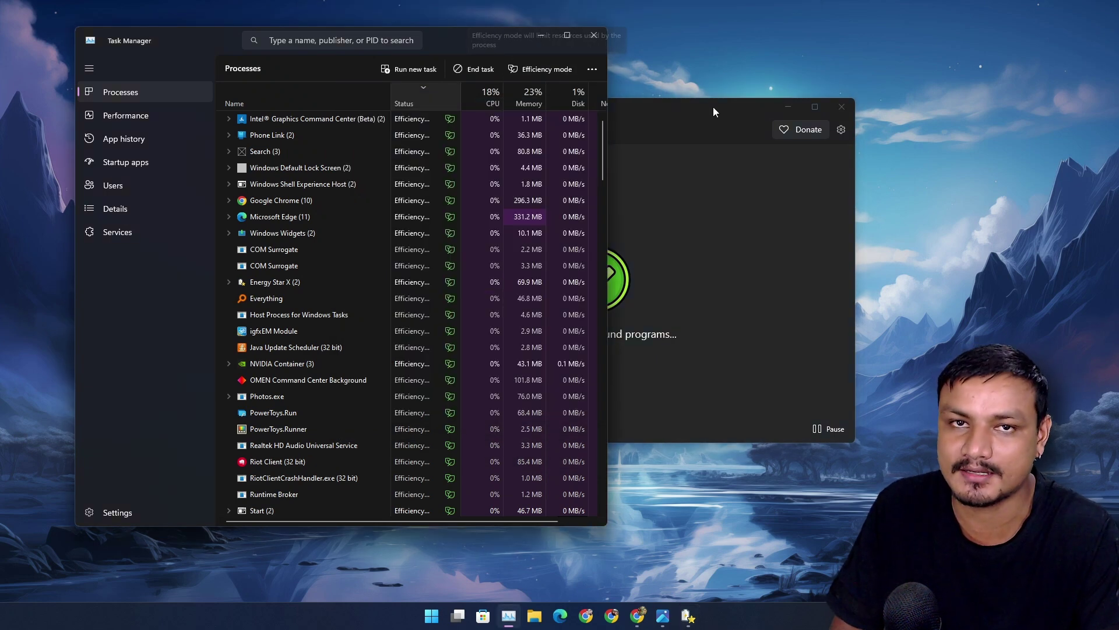
{"action": "left_click", "coordinate": [778, 110]}
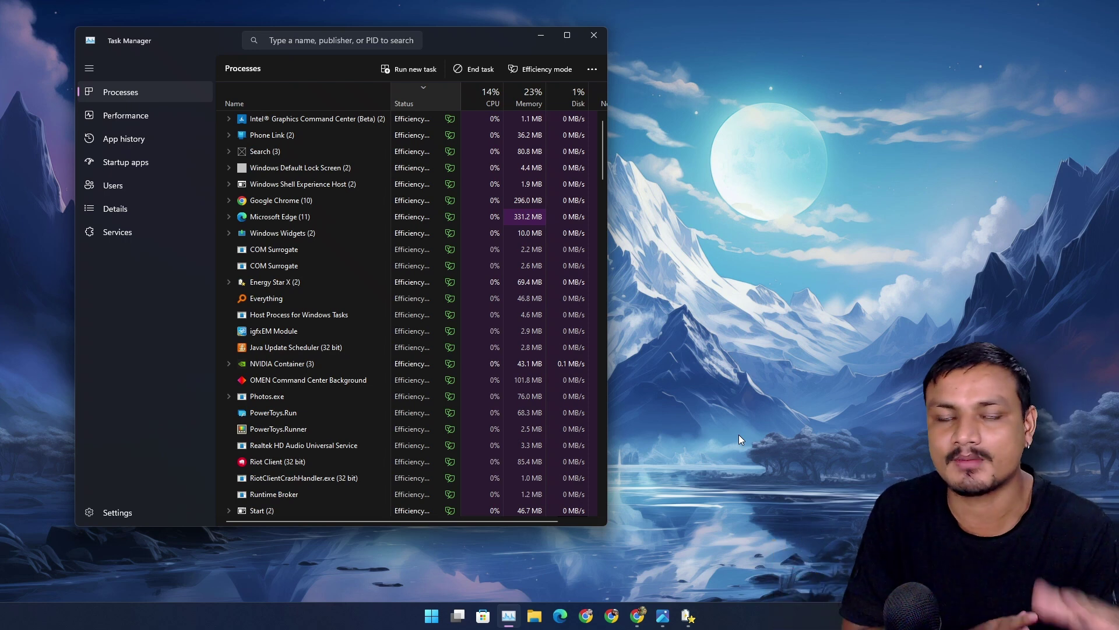
Pause throttling in Energy Star X, minimize it, and re-sort the Task Manager processes by Status
{"action": "left_click", "coordinate": [692, 613]}
{"action": "left_click", "coordinate": [822, 433]}
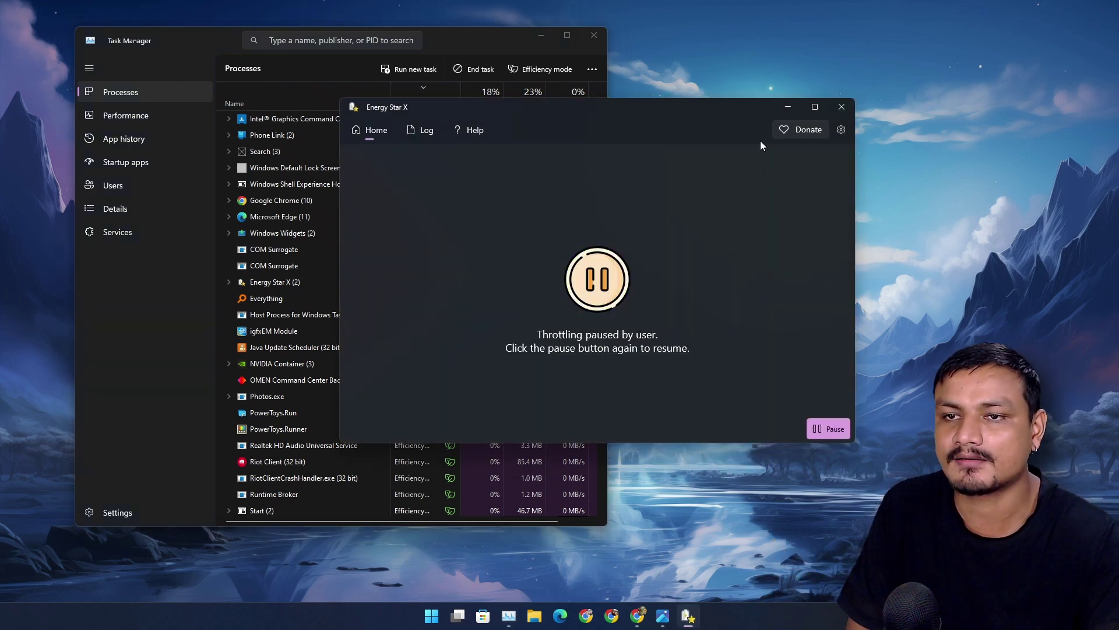
{"action": "left_click", "coordinate": [789, 107]}
{"action": "left_click", "coordinate": [426, 105]}
{"action": "left_click", "coordinate": [426, 105]}
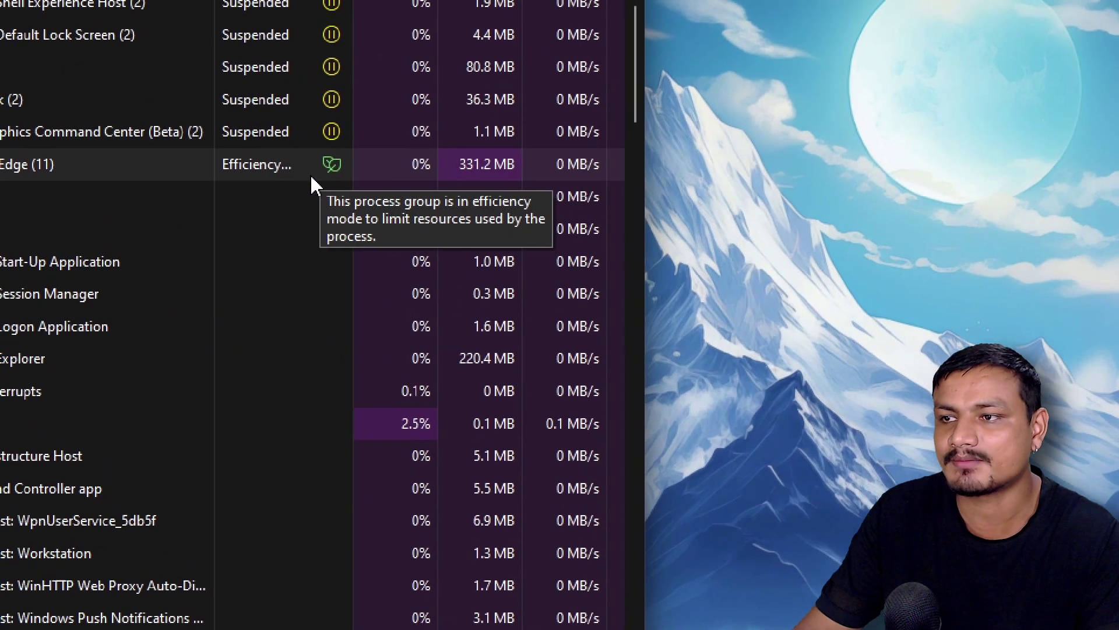
Minimize Task Manager and bring the Energy Star X window back onto the desktop
{"action": "left_click_drag", "start_coordinate": [459, 43], "coordinate": [552, 78]}
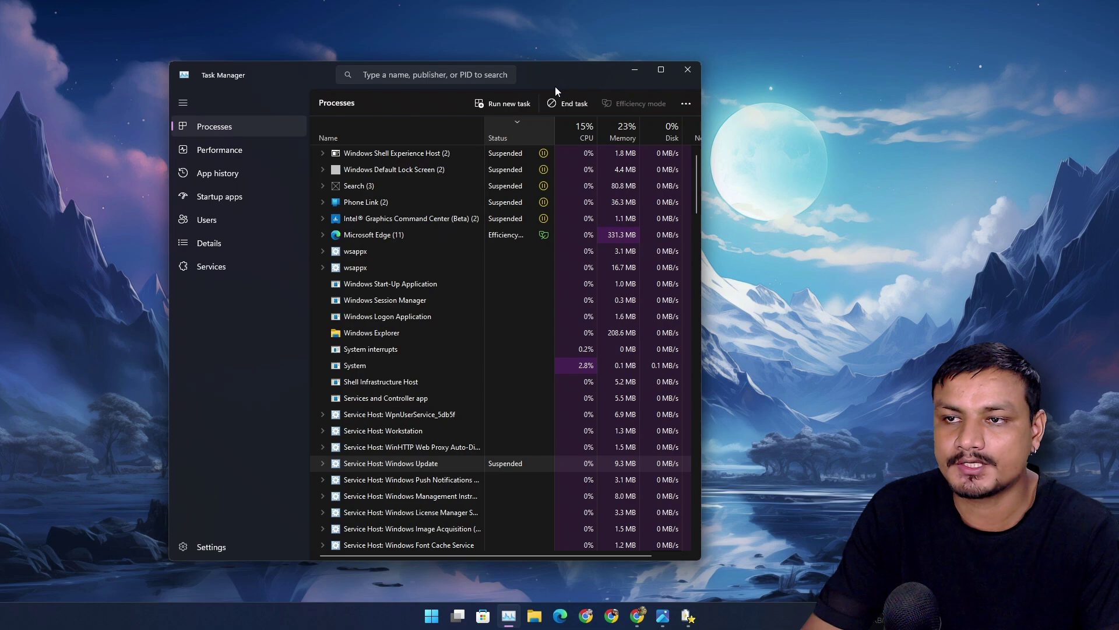
{"action": "left_click_drag", "start_coordinate": [558, 75], "coordinate": [554, 75]}
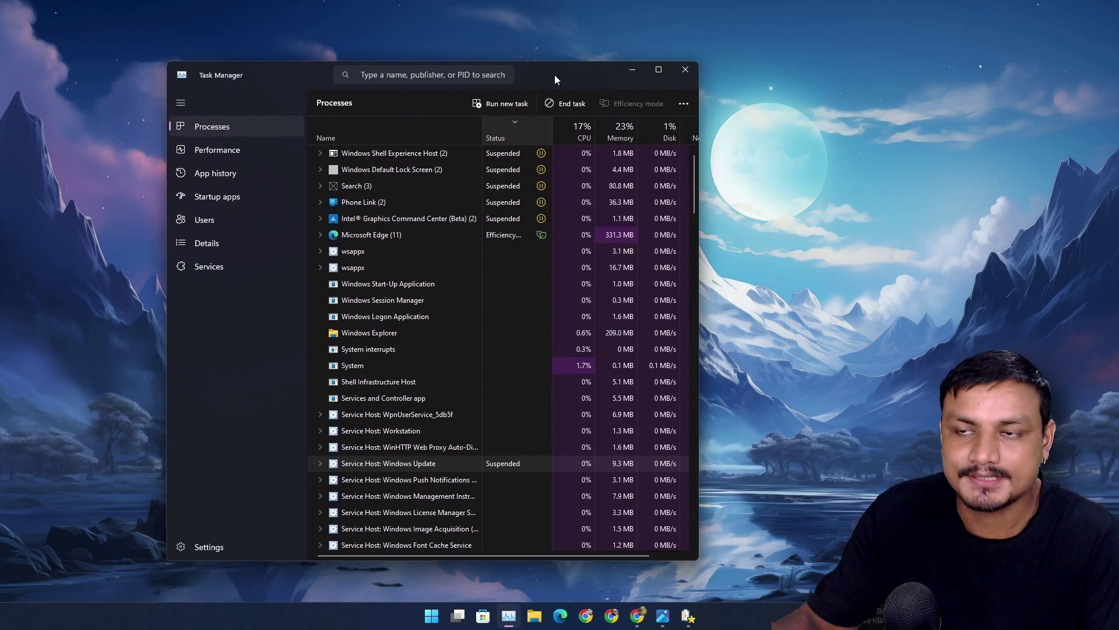
{"action": "left_click", "coordinate": [632, 70]}
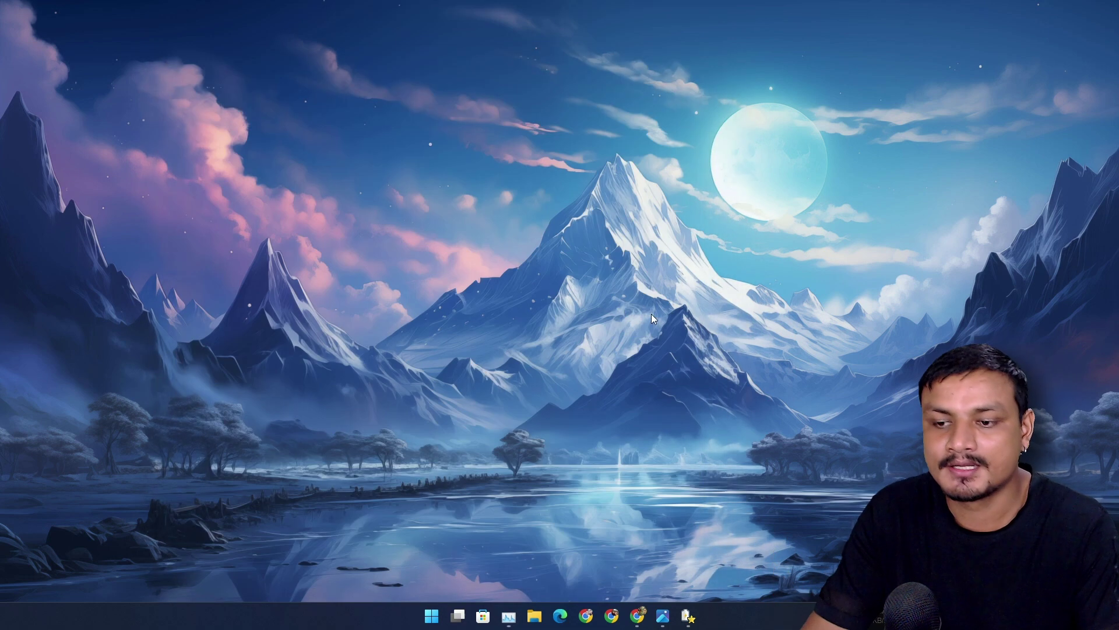
{"action": "left_click", "coordinate": [687, 617]}
{"action": "left_click_drag", "start_coordinate": [562, 115], "coordinate": [527, 125]}
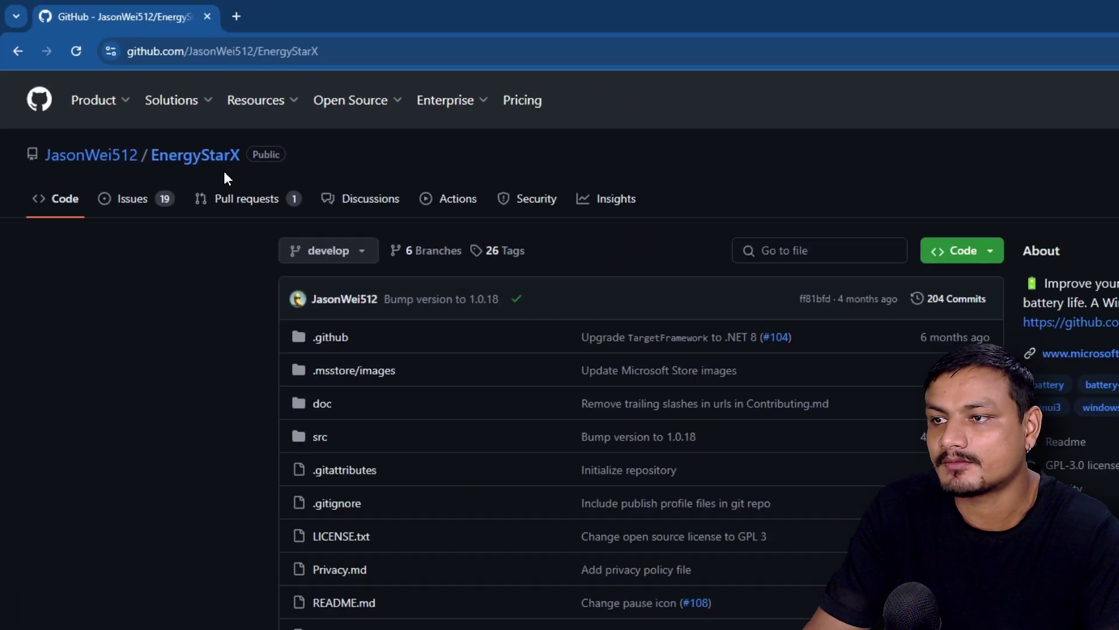
Read the introduction and requirements in the EnergyStarX GitHub README and open the linked EnergyStar project in a new tab
{"action": "scroll", "coordinate": [407, 246], "scroll_direction": "down", "scroll_amount": 5}
{"action": "scroll", "coordinate": [407, 246], "scroll_direction": "down", "scroll_amount": 15}
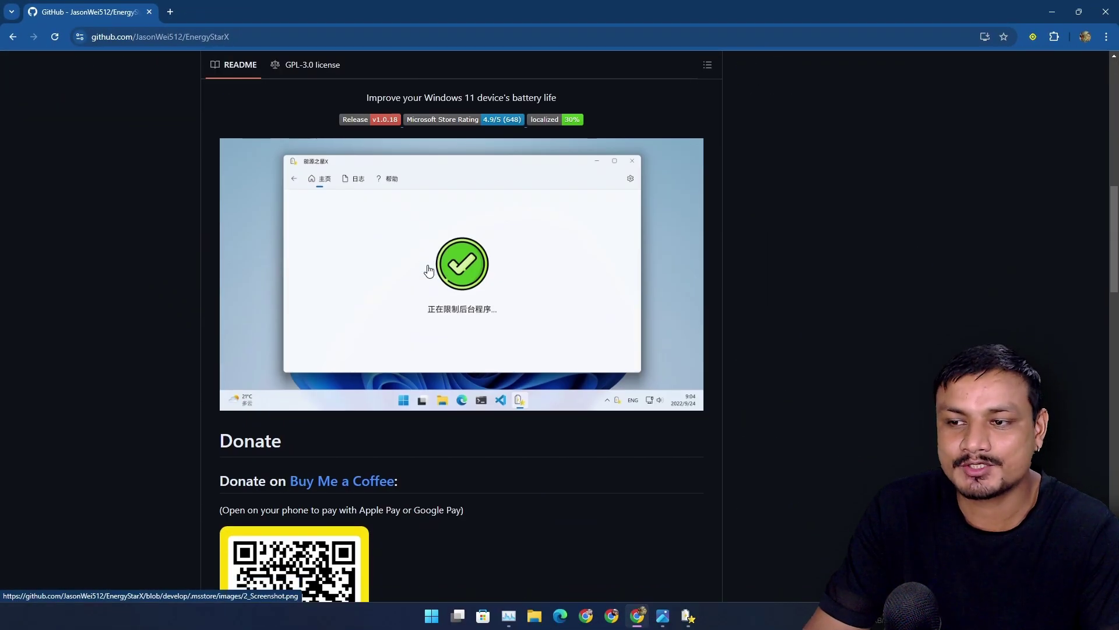
{"action": "scroll", "coordinate": [510, 265], "scroll_direction": "down", "scroll_amount": 4}
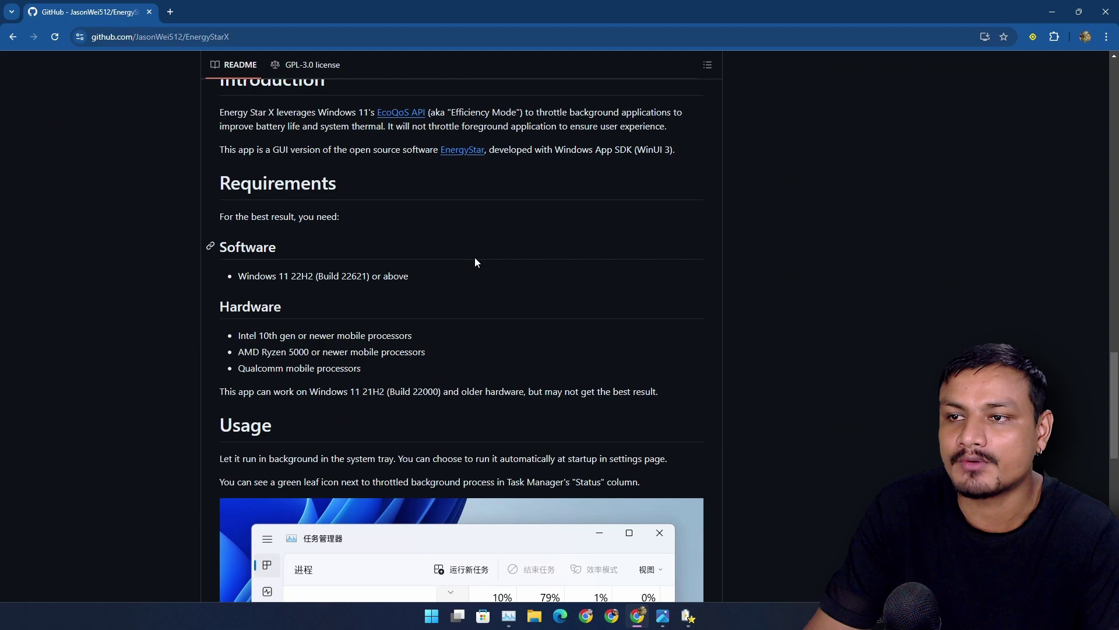
{"action": "right_click", "coordinate": [466, 151]}
{"action": "left_click", "coordinate": [491, 165]}
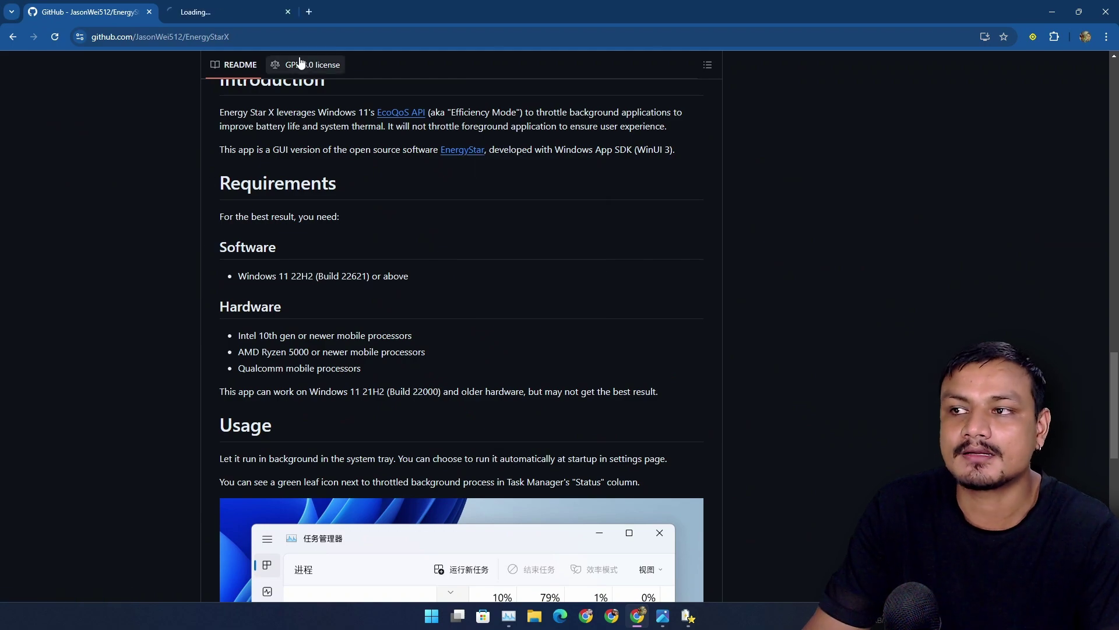
{"action": "left_click", "coordinate": [219, 11]}
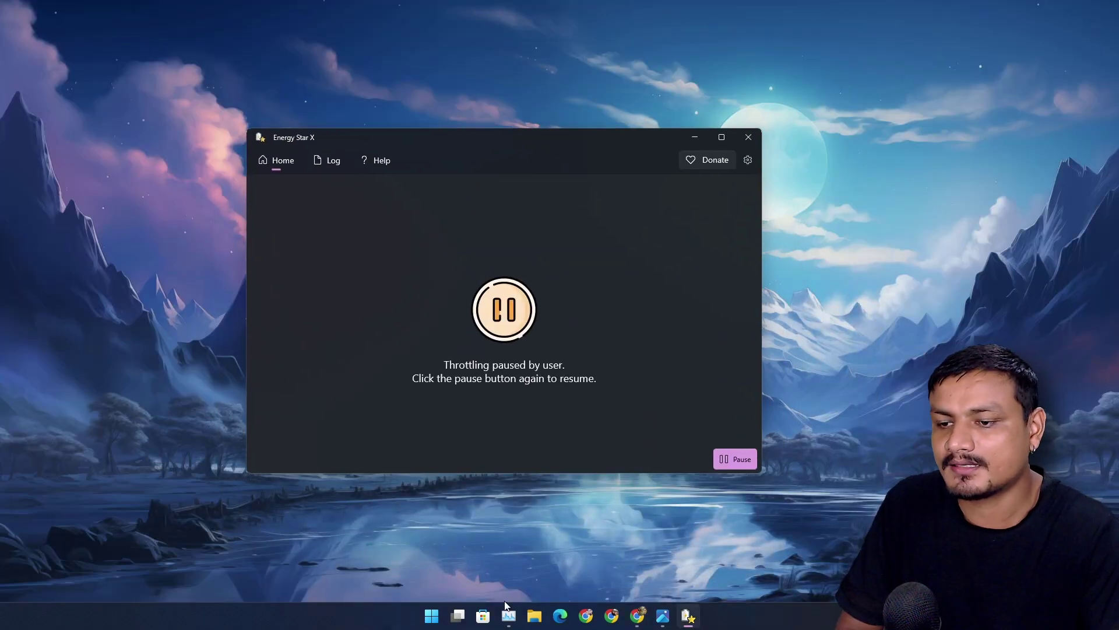
Resume throttling in Energy Star X, then minimize it and maximize Task Manager to inspect the process statuses
{"action": "left_click", "coordinate": [507, 614]}
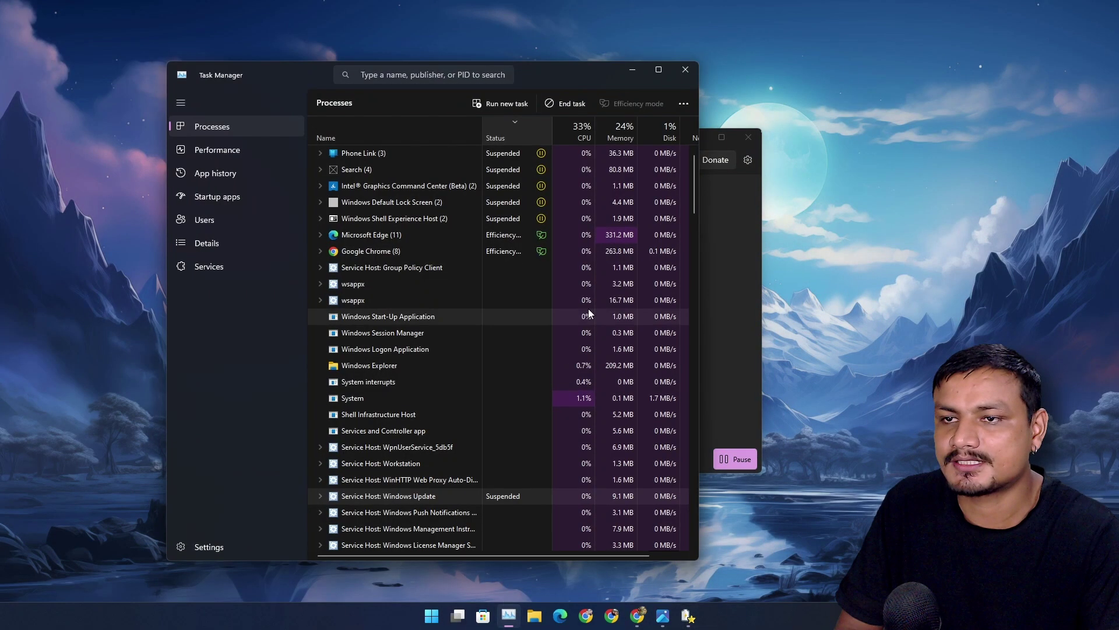
{"action": "left_click", "coordinate": [715, 236]}
{"action": "left_click_drag", "start_coordinate": [607, 145], "coordinate": [422, 69]}
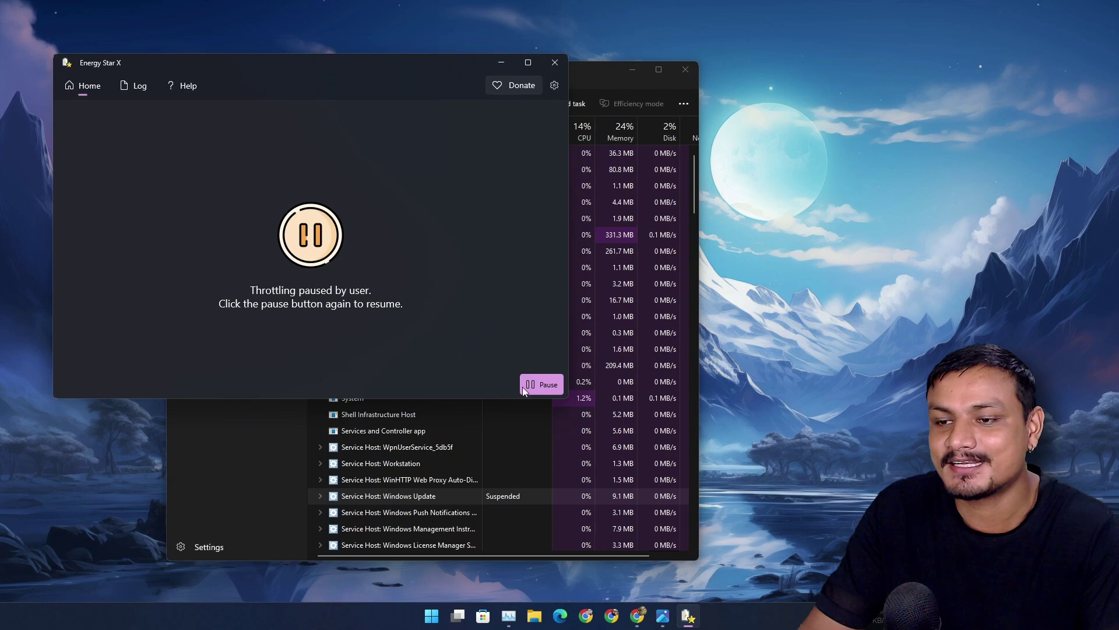
{"action": "left_click_drag", "start_coordinate": [432, 80], "coordinate": [392, 88]}
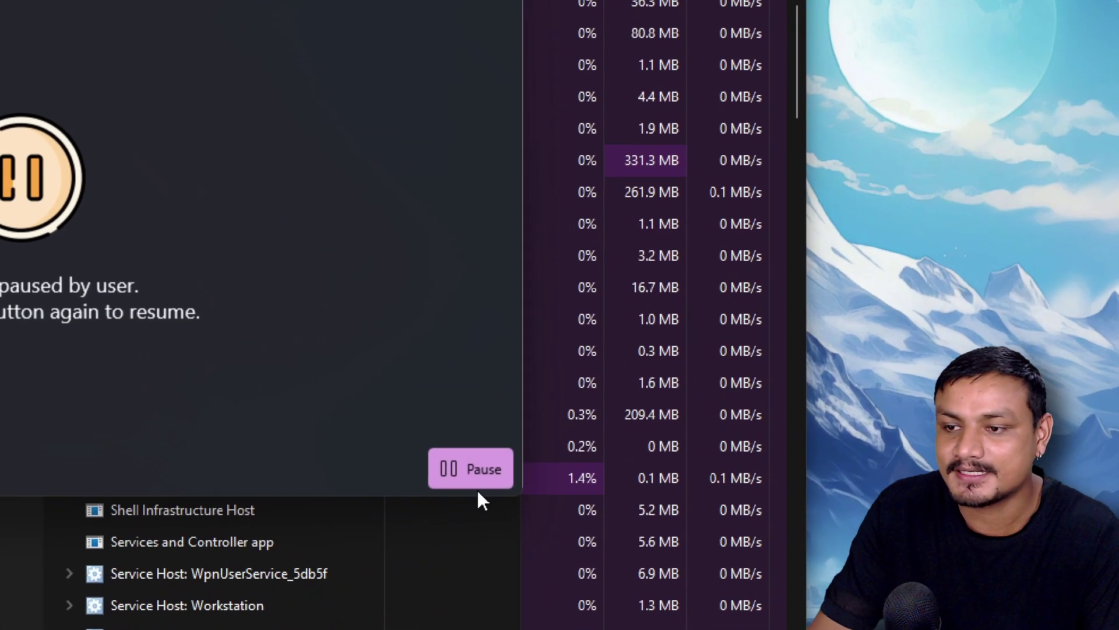
{"action": "left_click", "coordinate": [519, 393]}
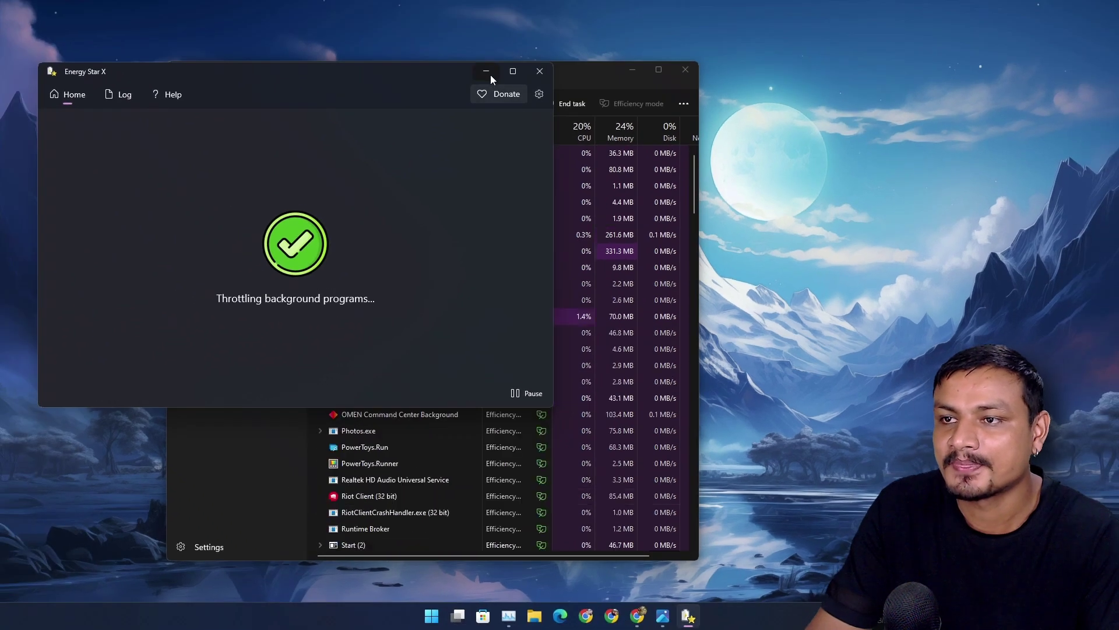
{"action": "left_click", "coordinate": [491, 74]}
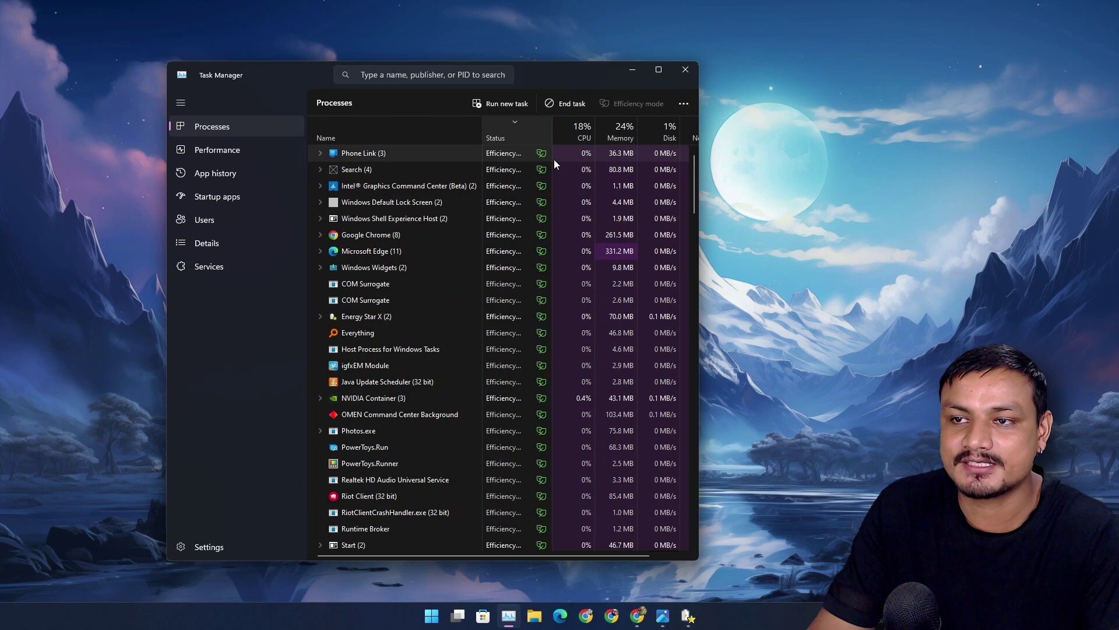
{"action": "left_click", "coordinate": [658, 69]}
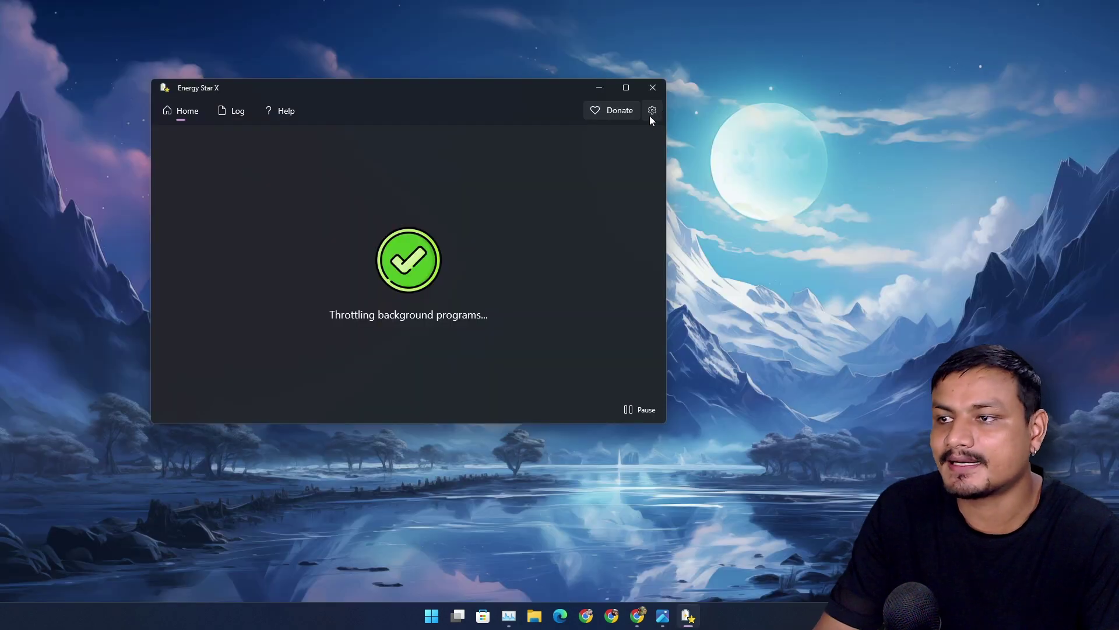
Open the process whitelist for editing in the Energy Star X settings and review its entries
{"action": "left_click", "coordinate": [651, 115]}
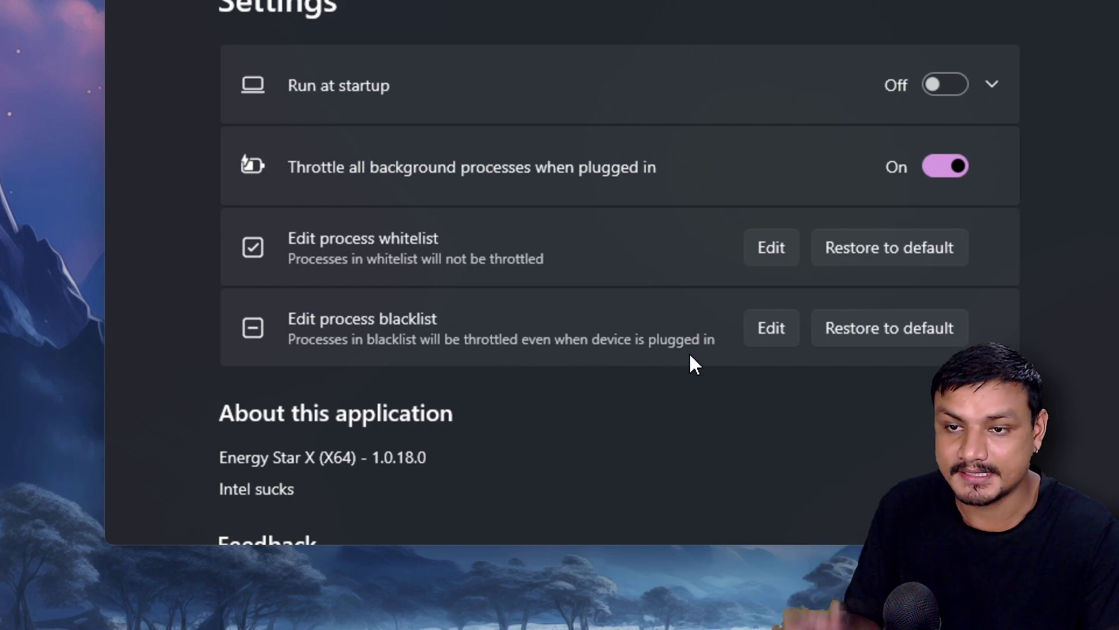
{"action": "left_click", "coordinate": [776, 250]}
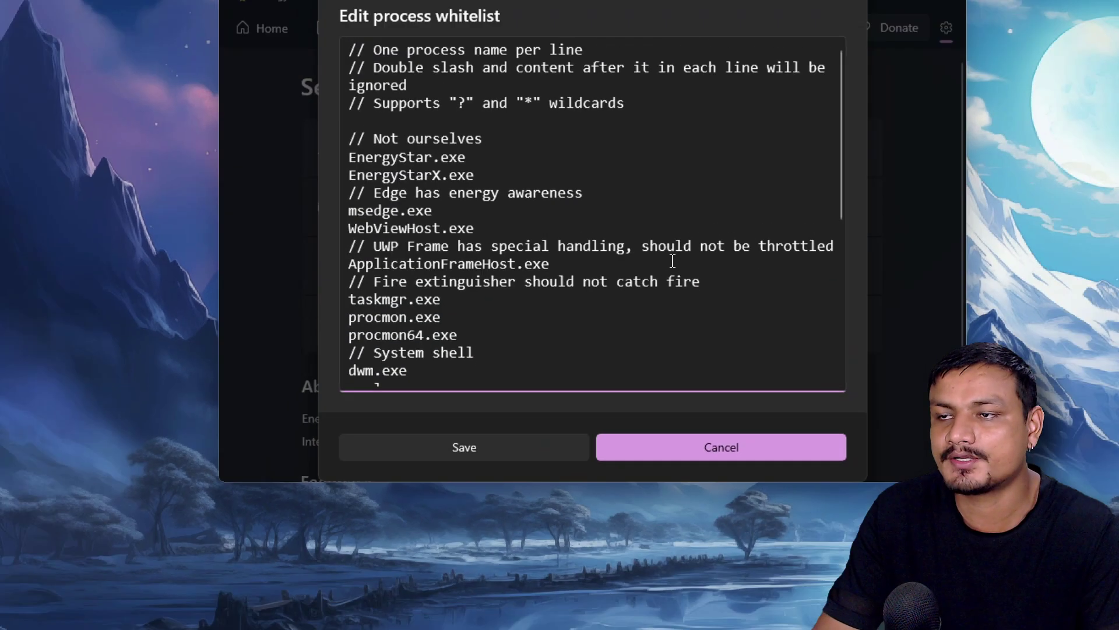
{"action": "scroll", "coordinate": [494, 175], "scroll_direction": "down", "scroll_amount": 3}
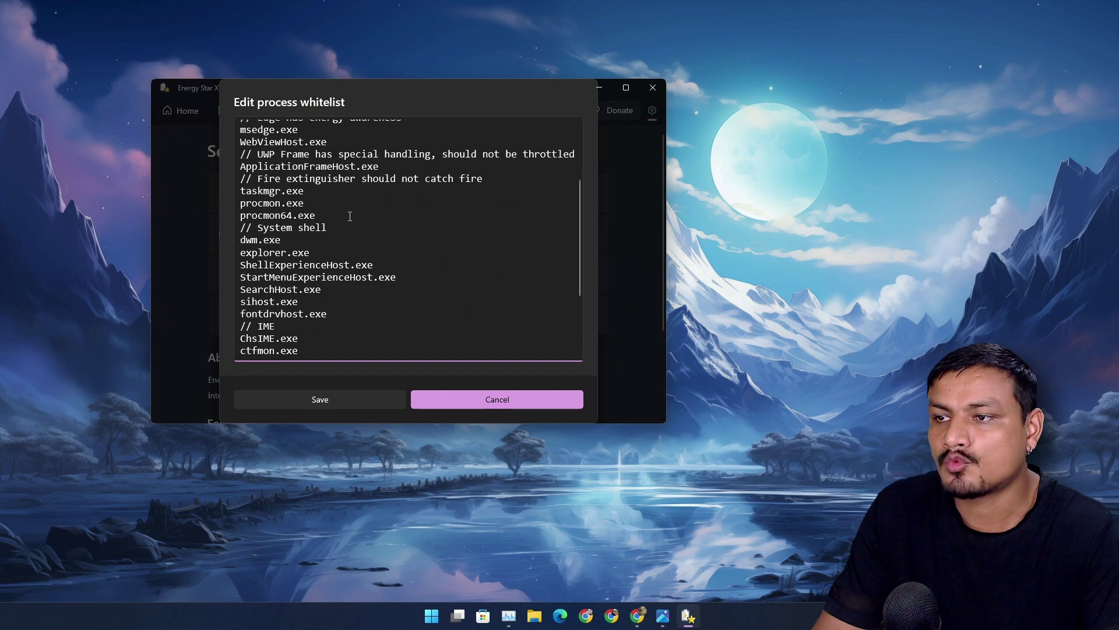
{"action": "scroll", "coordinate": [350, 216], "scroll_direction": "down", "scroll_amount": 3}
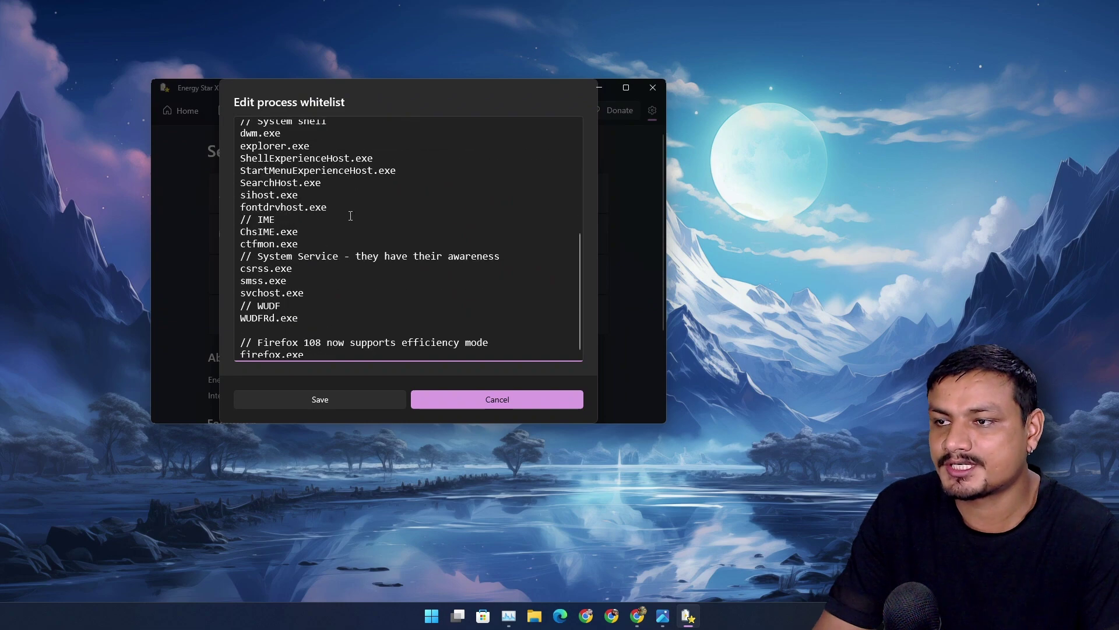
{"action": "scroll", "coordinate": [387, 254], "scroll_direction": "up", "scroll_amount": 6}
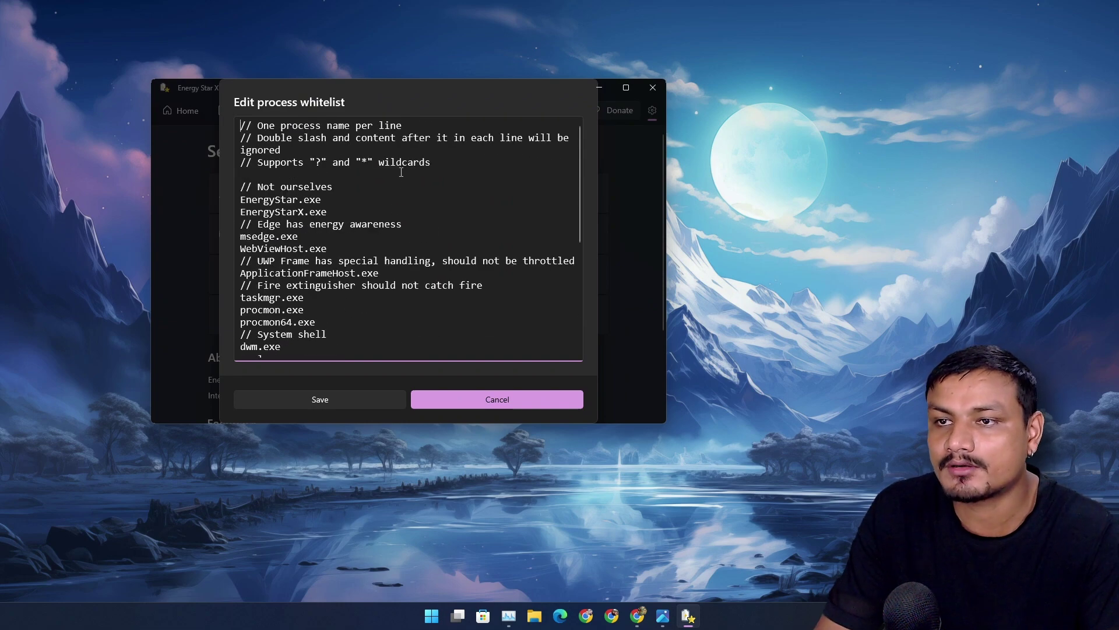
Compare the processes in Task Manager with the entries at the end of the Energy Star X whitelist
{"action": "left_click", "coordinate": [508, 616]}
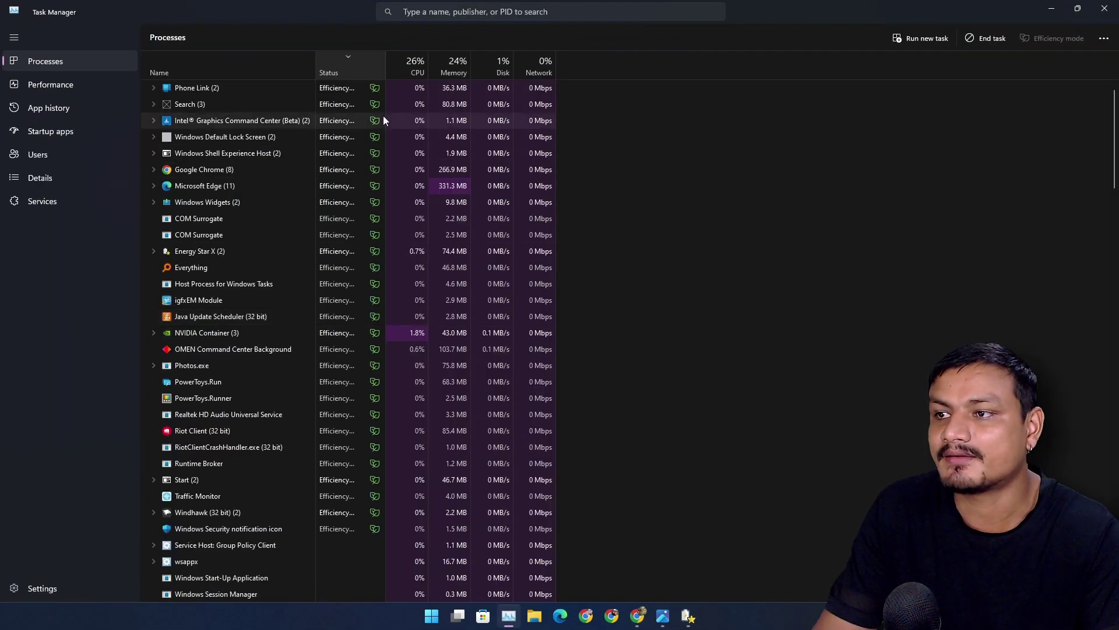
{"action": "left_click", "coordinate": [1047, 10]}
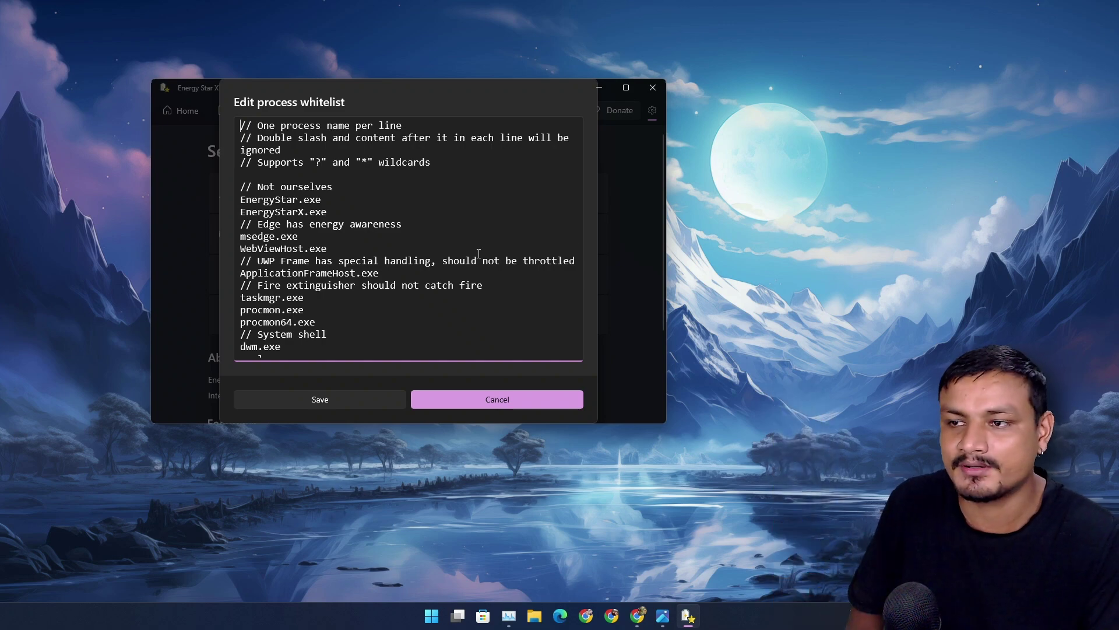
{"action": "left_click", "coordinate": [508, 615]}
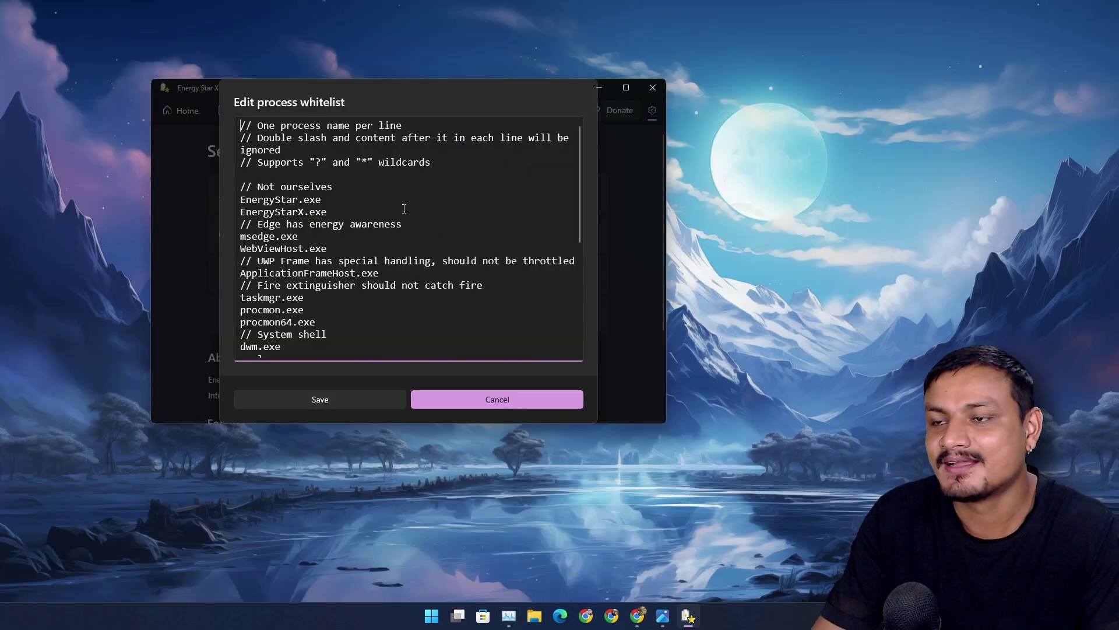
{"action": "scroll", "coordinate": [404, 209], "scroll_direction": "down", "scroll_amount": 6}
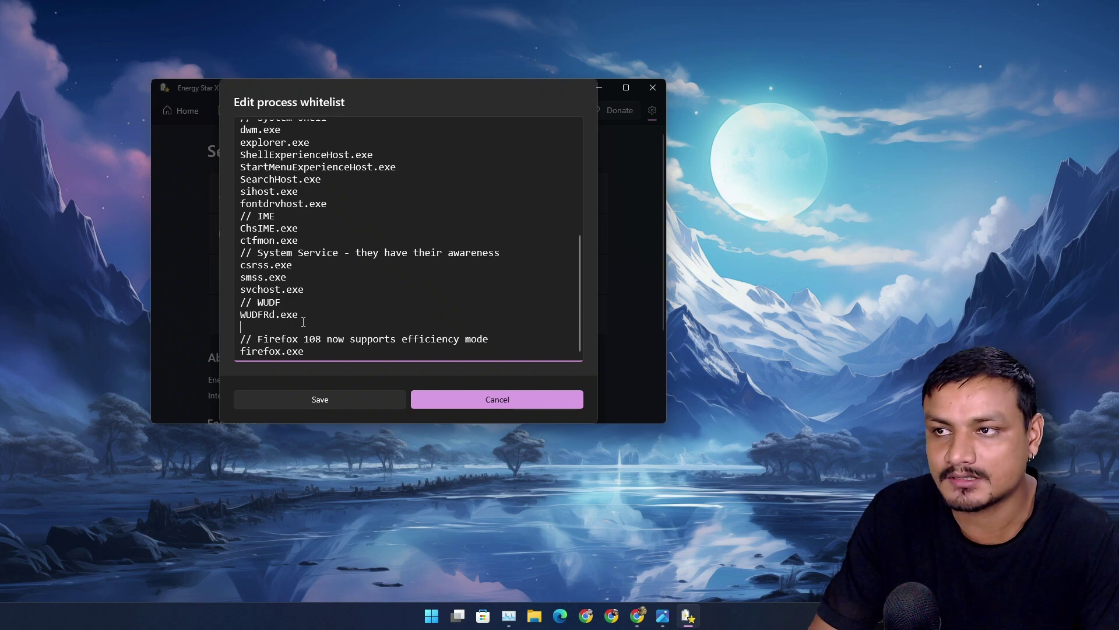
{"action": "left_click", "coordinate": [516, 625]}
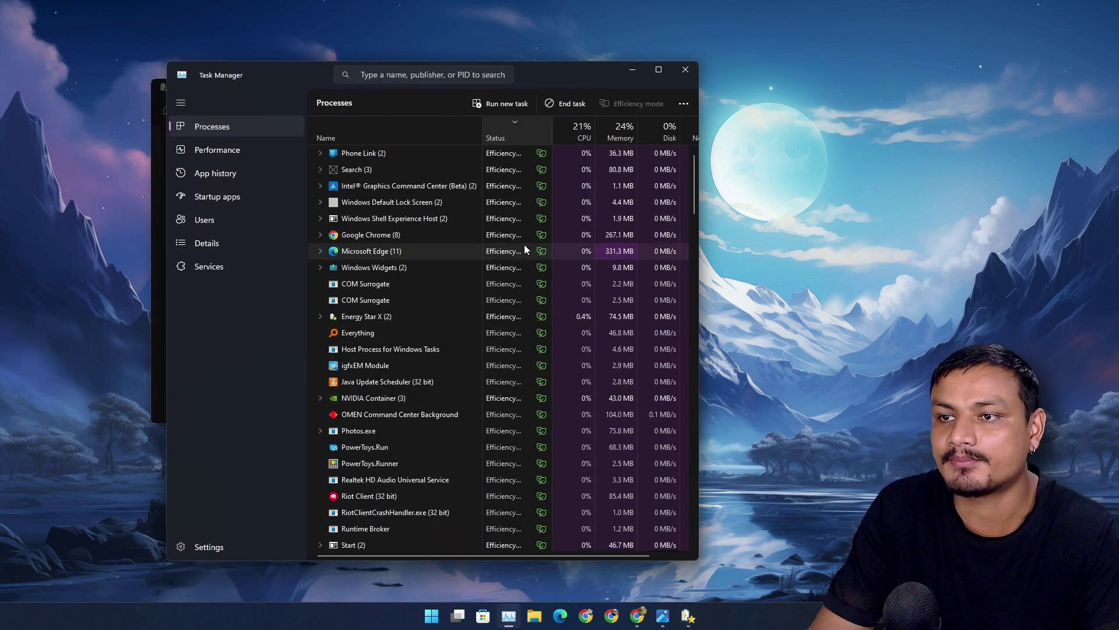
{"action": "left_click", "coordinate": [632, 70]}
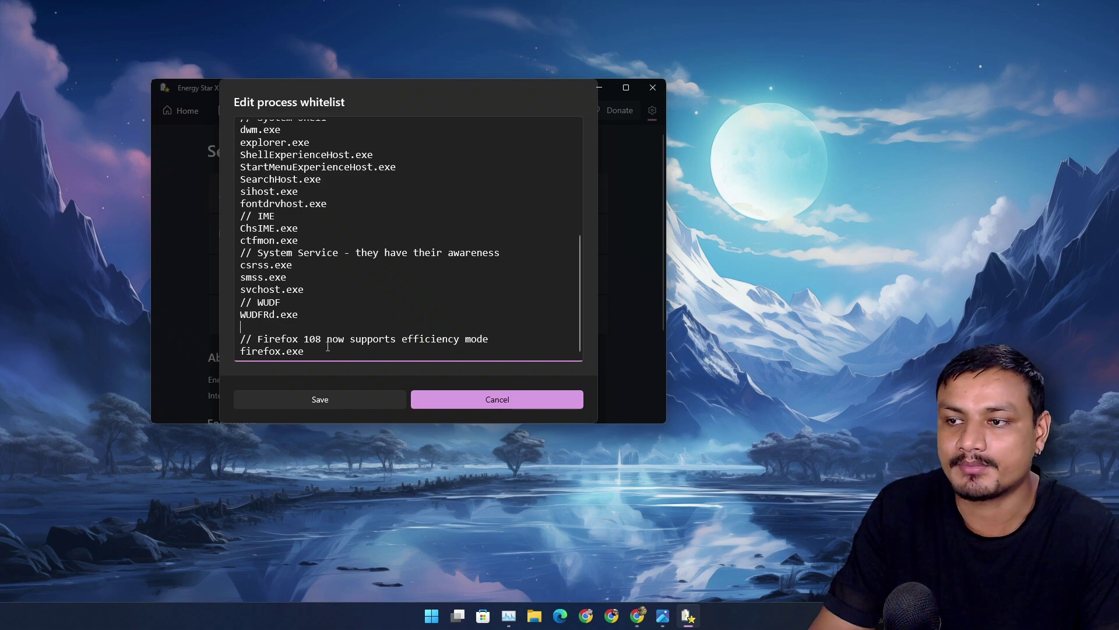
Open the file properties of the Riot Client (32 bit) process from Task Manager to check its executable name
{"action": "left_click", "coordinate": [508, 616]}
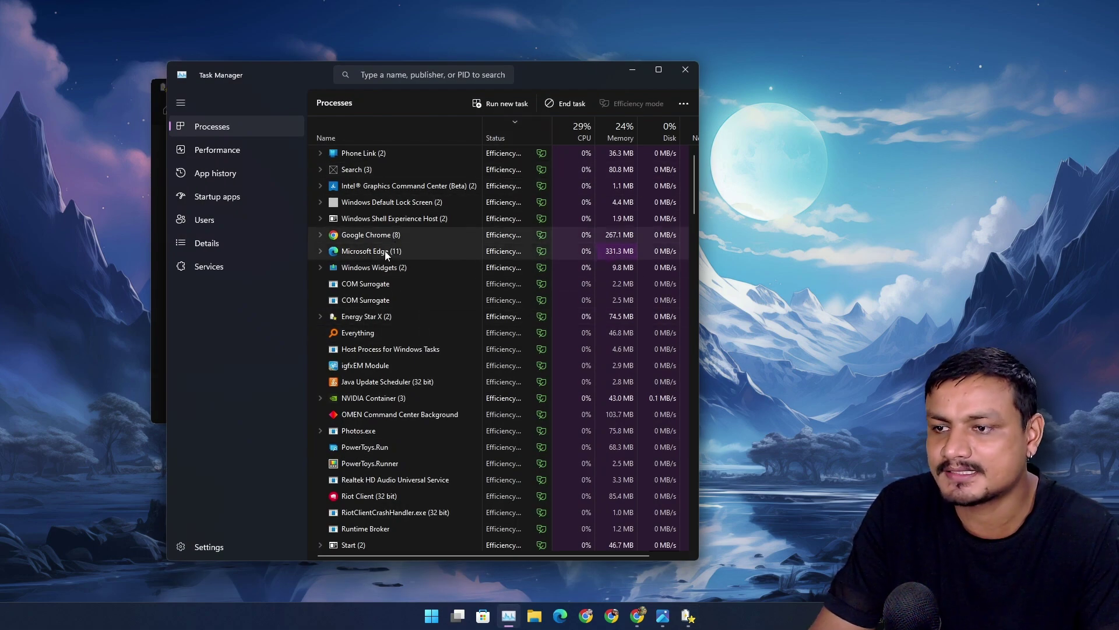
{"action": "scroll", "coordinate": [374, 400], "scroll_direction": "down", "scroll_amount": 3}
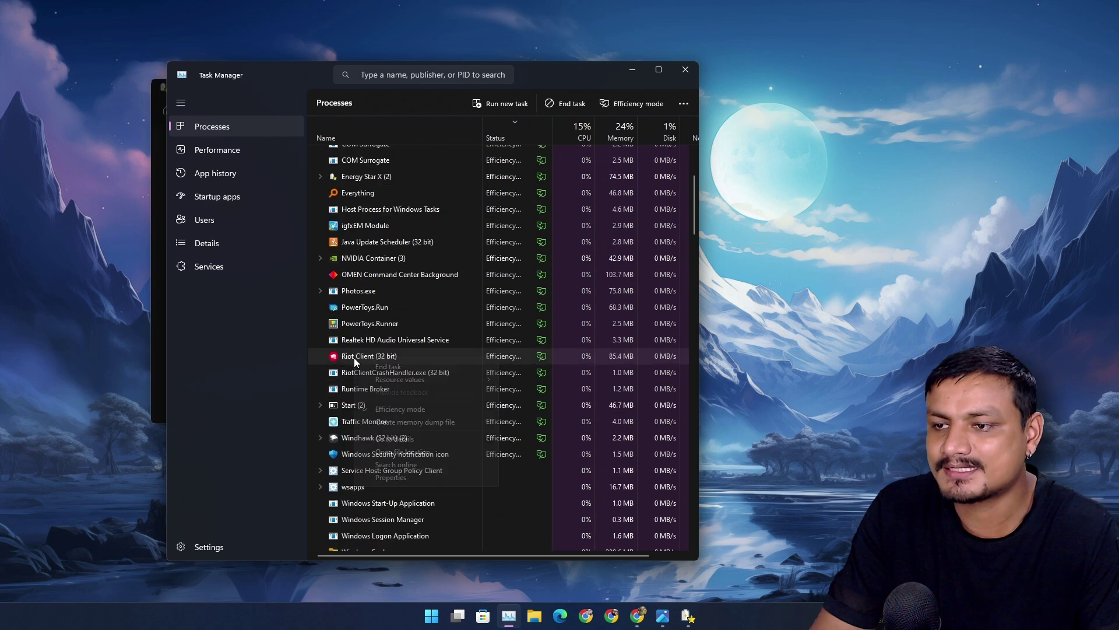
{"action": "right_click", "coordinate": [355, 358]}
{"action": "right_click", "coordinate": [350, 353]}
{"action": "right_click", "coordinate": [350, 353]}
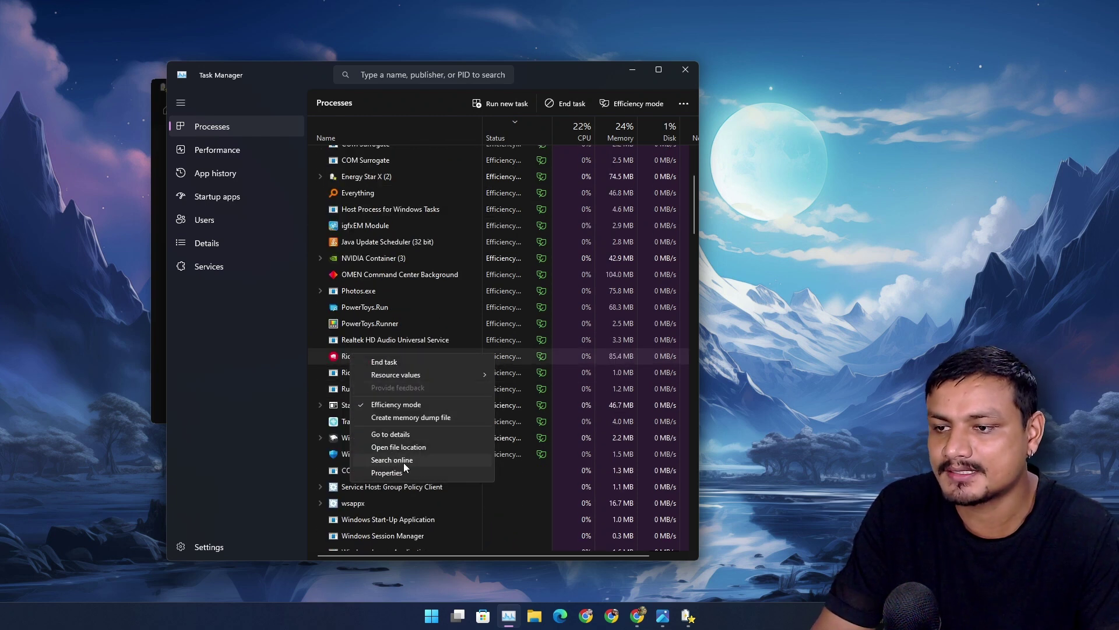
{"action": "left_click", "coordinate": [403, 470]}
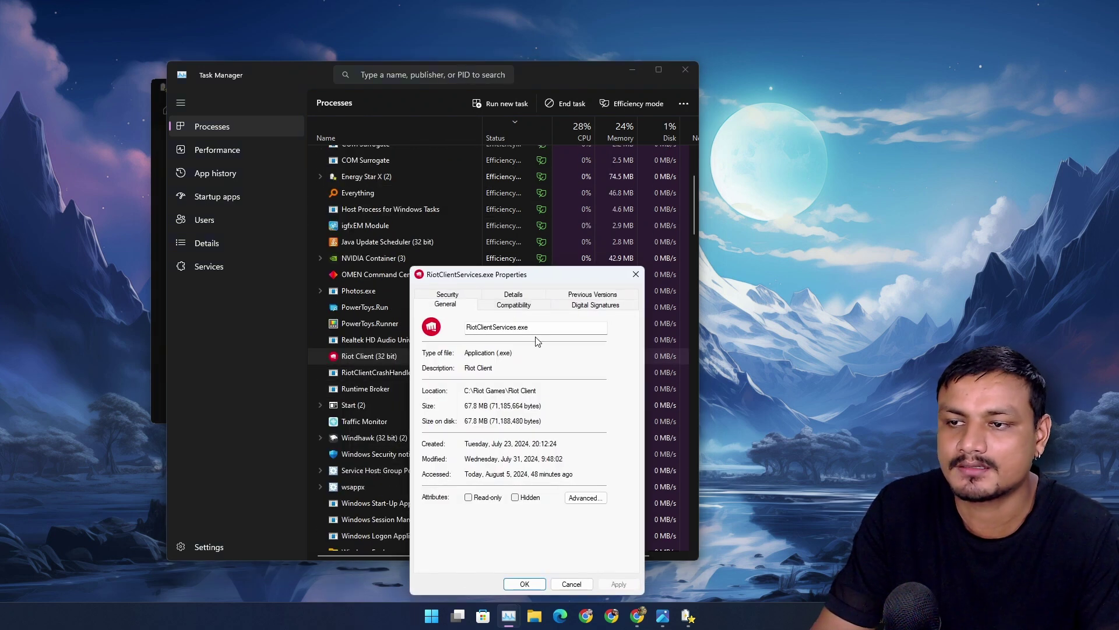
Switch to Energy Star X and add RiotClientServices.exe on its own line below WUDFRd.exe in the process whitelist
{"action": "key", "text": "alt+Tab"}
{"action": "key", "text": "Return"}
{"action": "type", "text": "RiotClientServices.exe"}
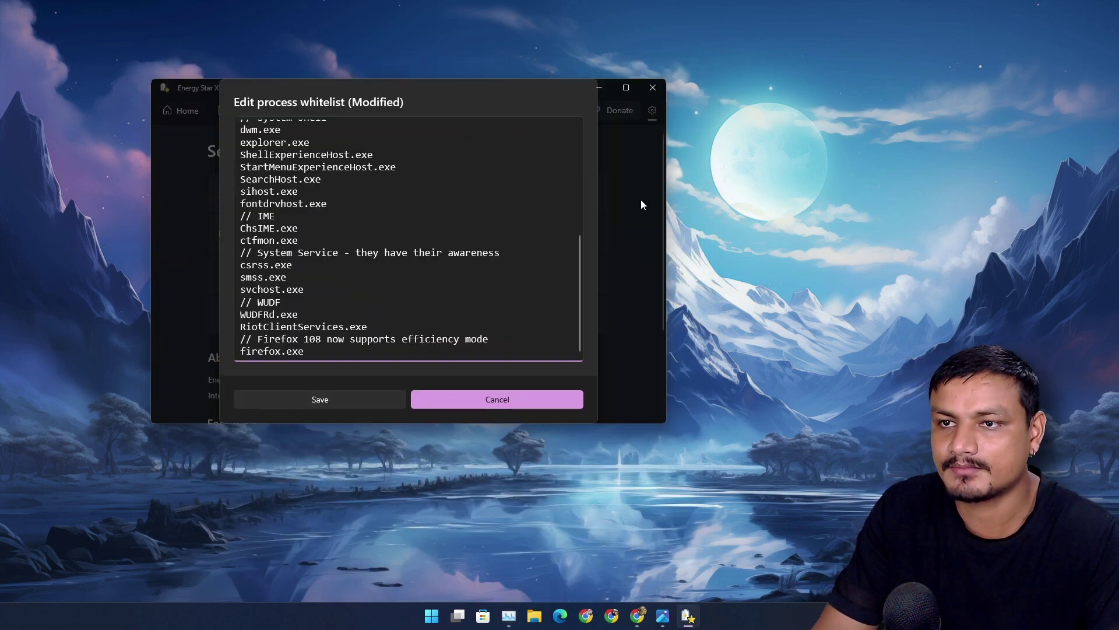
Recheck the executable name in the Riot Client (32 bit) file properties from Task Manager, then close the properties
{"action": "left_click", "coordinate": [508, 616]}
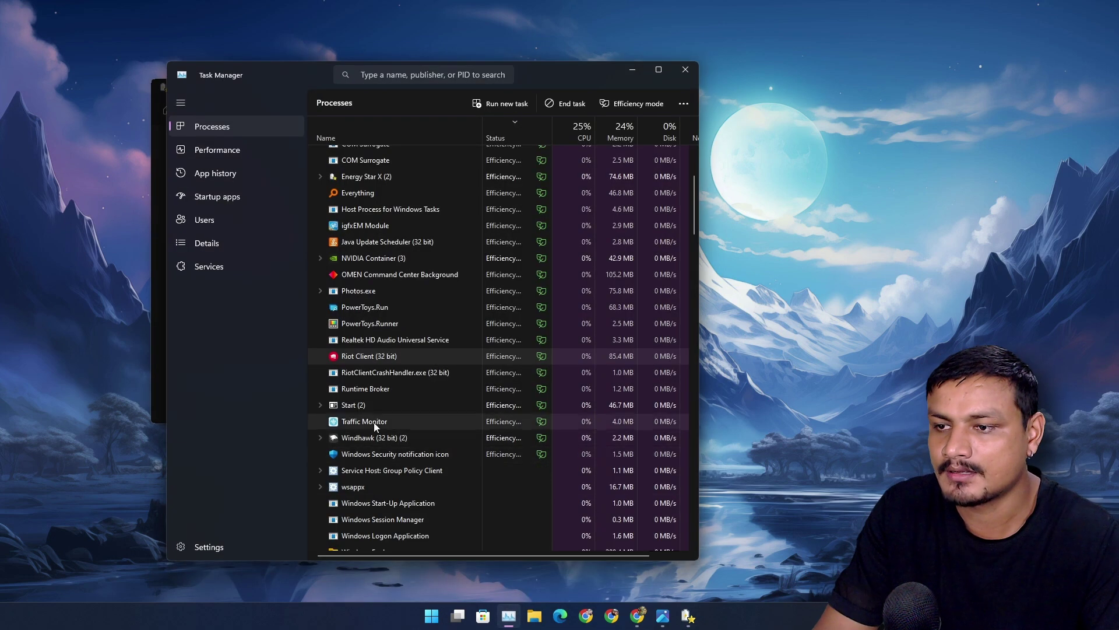
{"action": "right_click", "coordinate": [375, 357]}
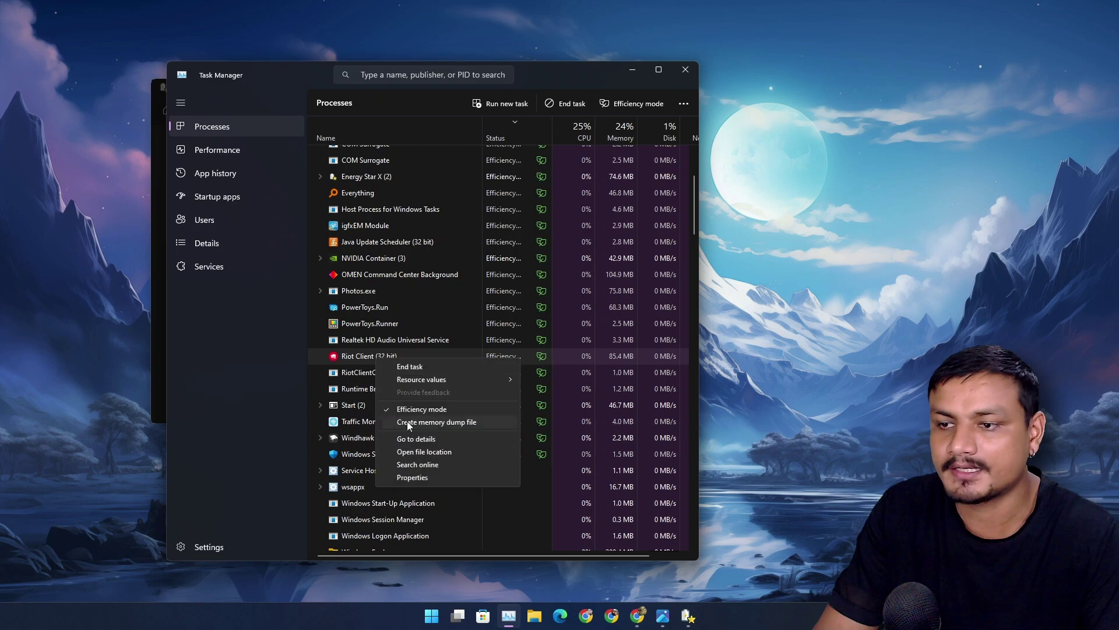
{"action": "left_click", "coordinate": [418, 478]}
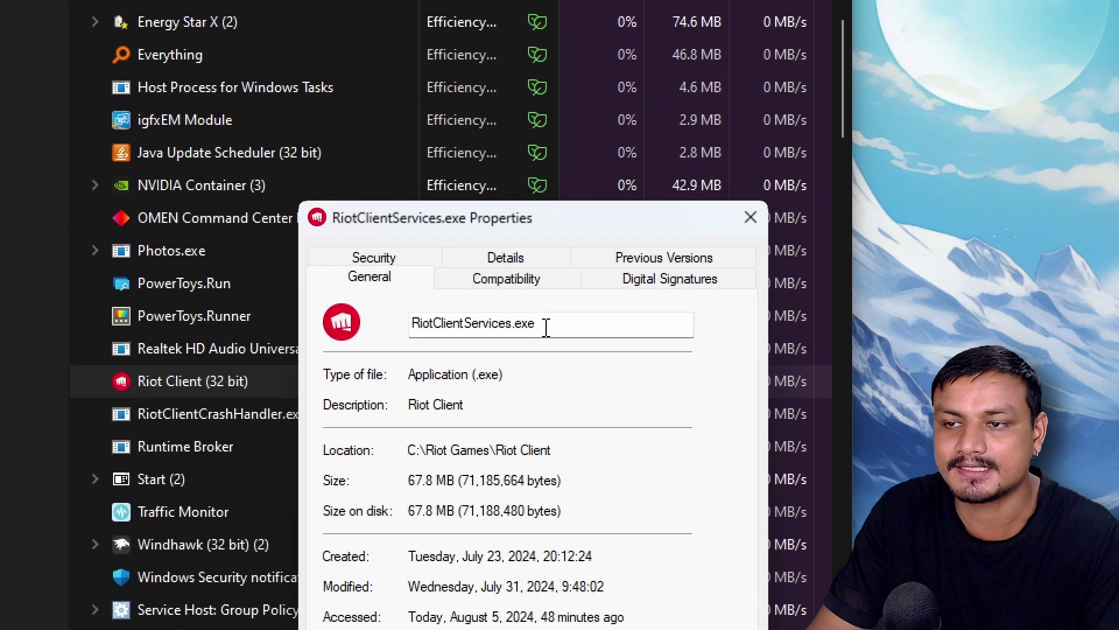
{"action": "left_click_drag", "start_coordinate": [593, 326], "coordinate": [467, 328]}
{"action": "left_click", "coordinate": [750, 217]}
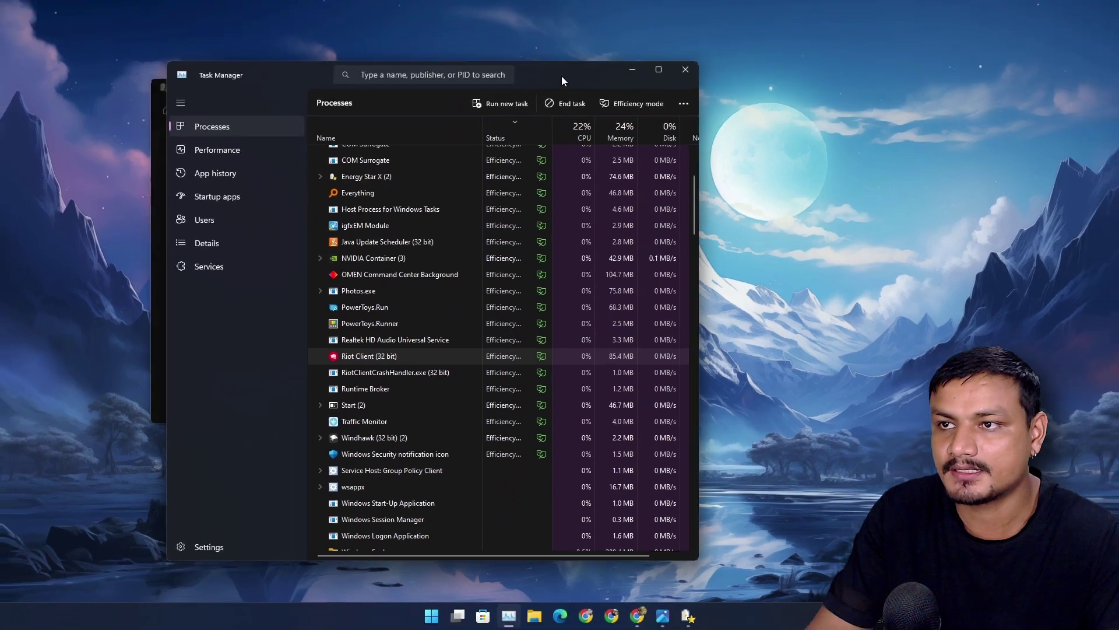
Move the Task Manager window aside and save the modified process whitelist in Energy Star X
{"action": "left_click_drag", "start_coordinate": [321, 85], "coordinate": [370, 224]}
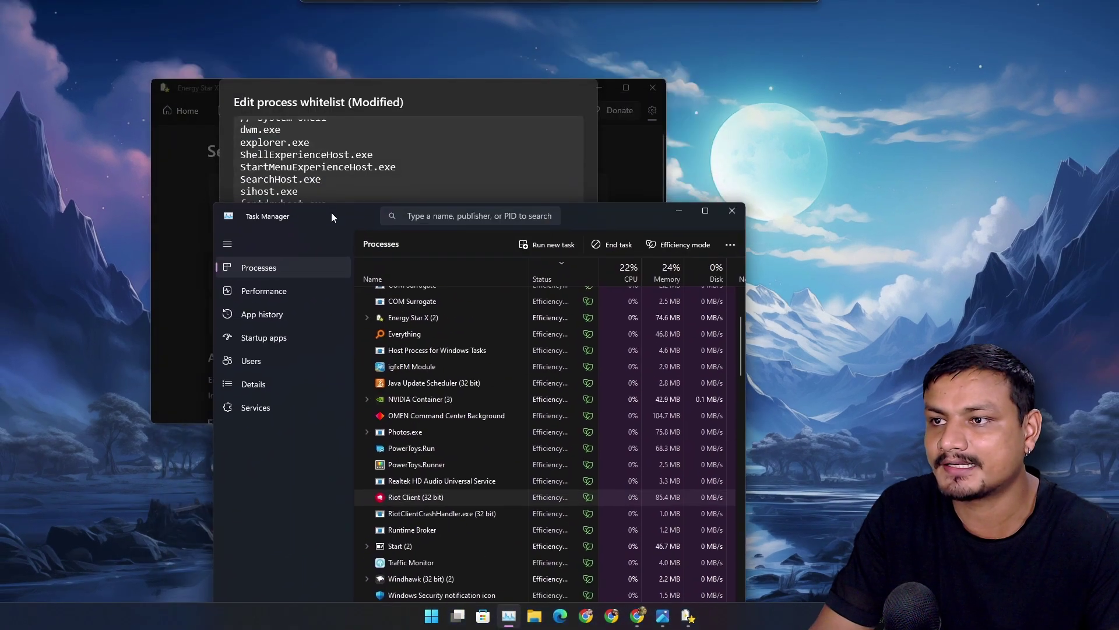
{"action": "left_click", "coordinate": [426, 101]}
{"action": "left_click", "coordinate": [329, 395]}
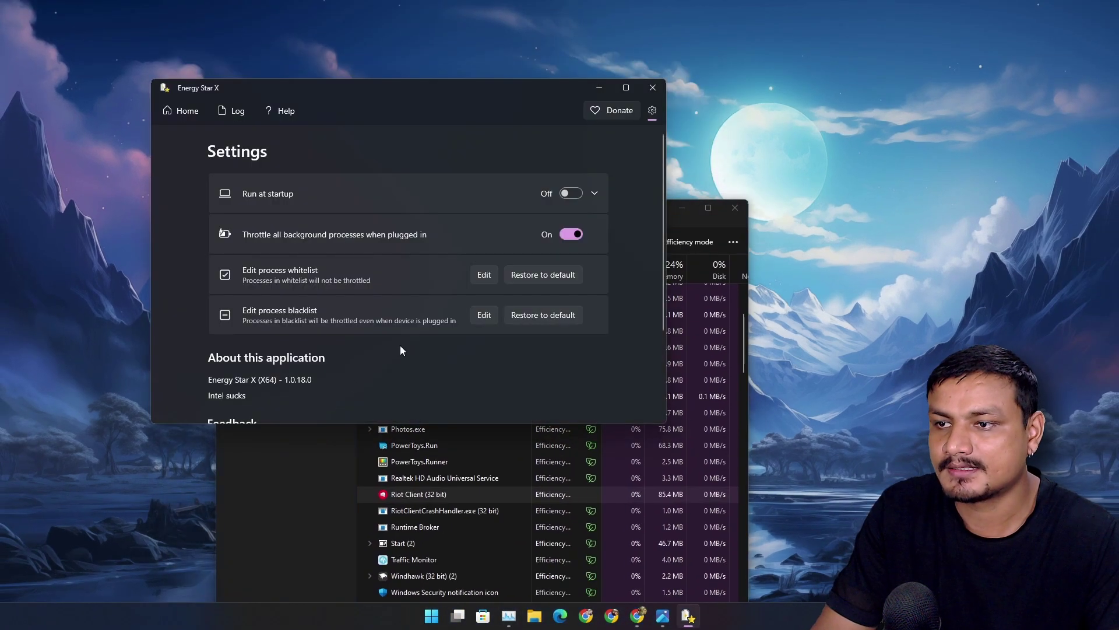
Pause and resume throttling in Energy Star X, check Riot Client's status in Task Manager, then minimize Task Manager
{"action": "left_click", "coordinate": [181, 108]}
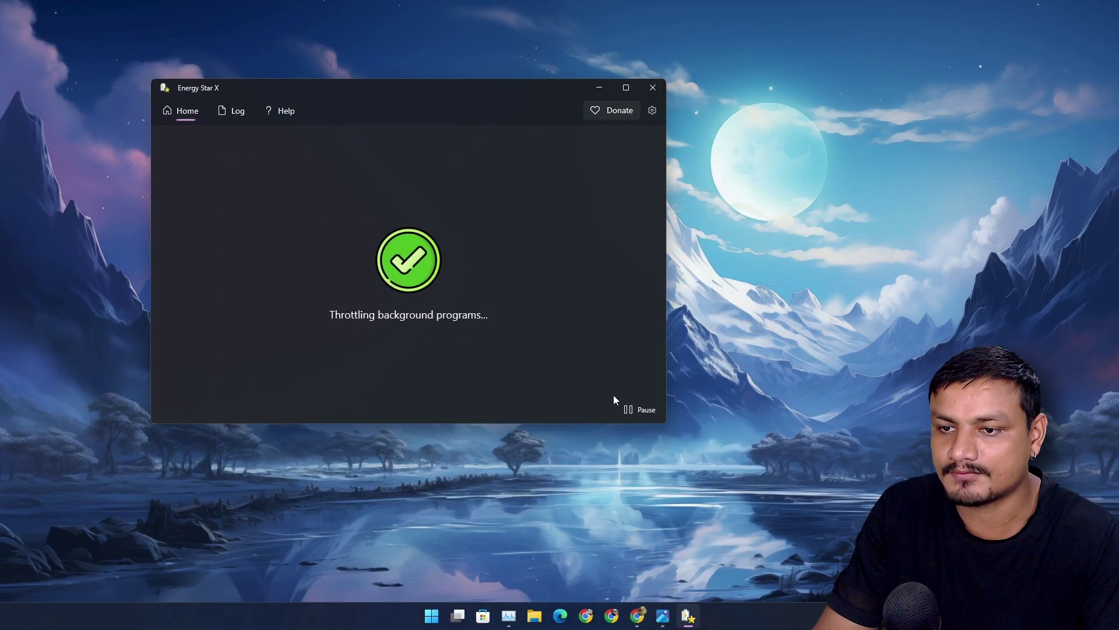
{"action": "left_click", "coordinate": [638, 410]}
{"action": "left_click", "coordinate": [638, 410]}
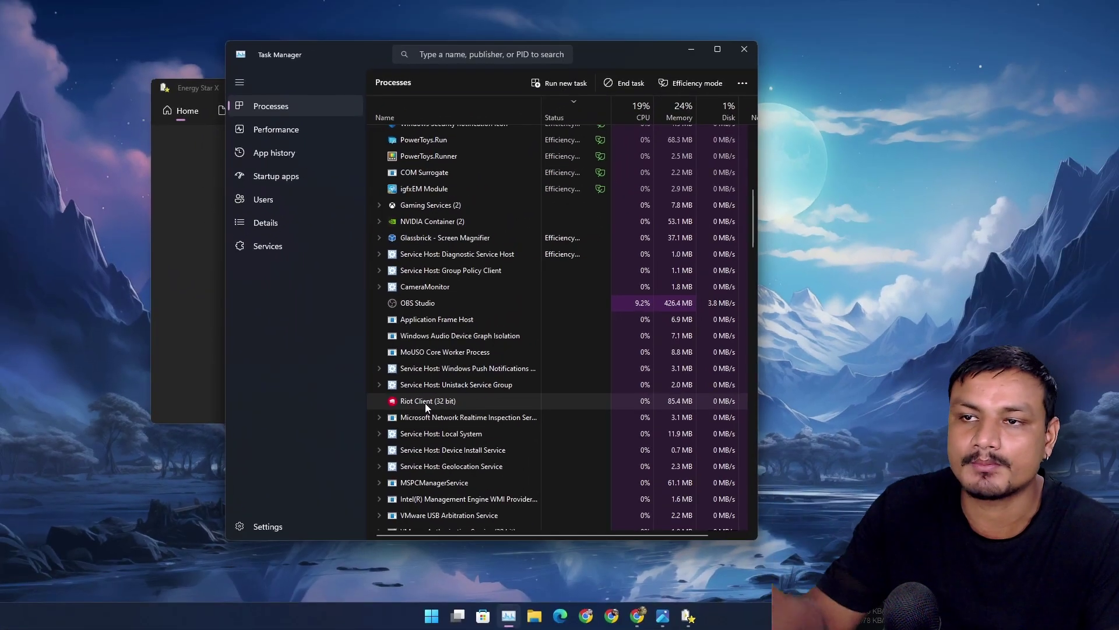
{"action": "left_click", "coordinate": [695, 51]}
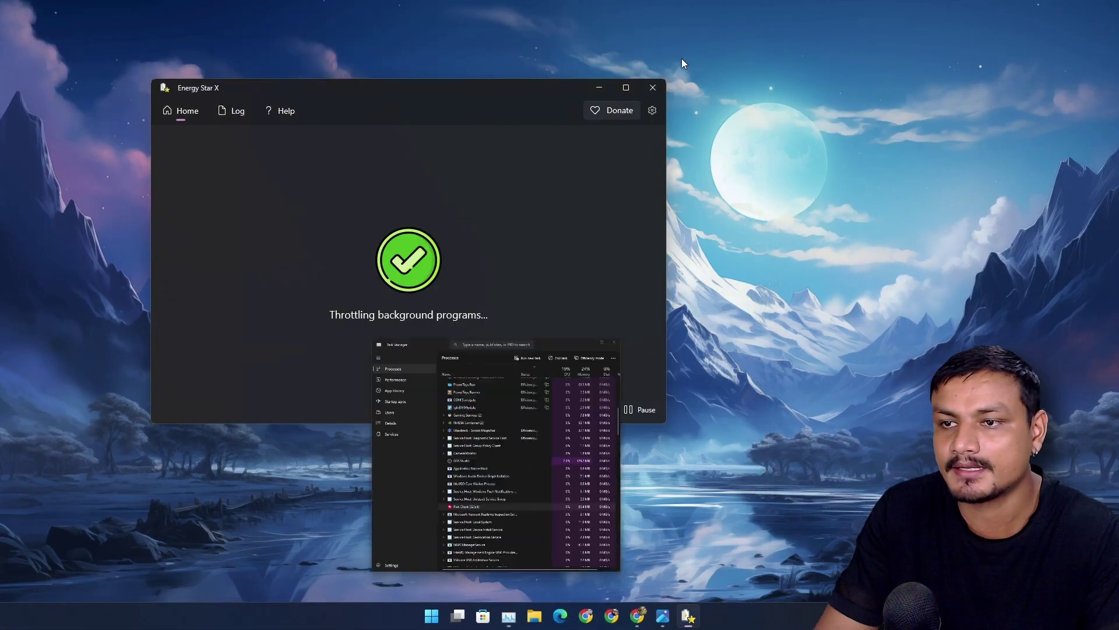
Remove RiotClientServices.exe from the Energy Star X process whitelist and save the list
{"action": "left_click", "coordinate": [652, 111]}
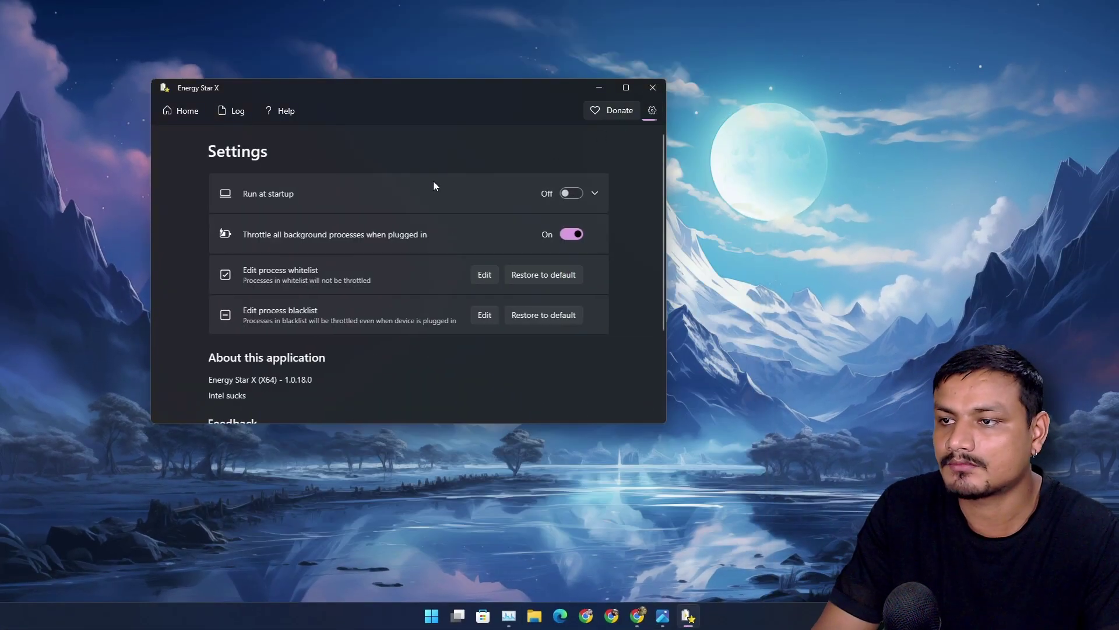
{"action": "left_click", "coordinate": [482, 276]}
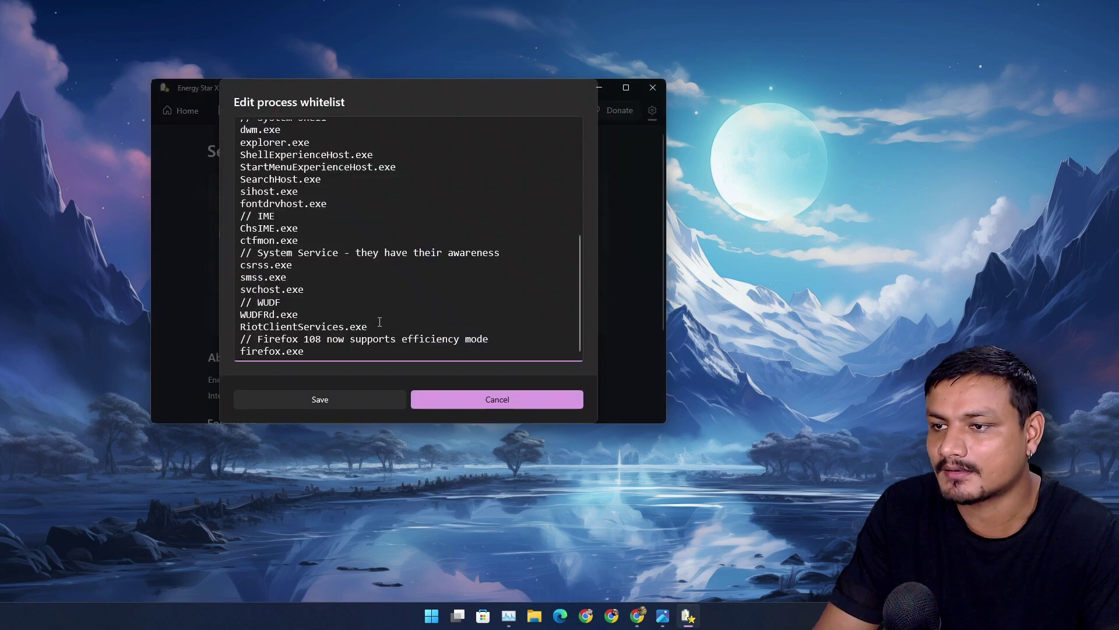
{"action": "key", "text": "shift+Home"}
{"action": "key", "text": "BackSpace"}
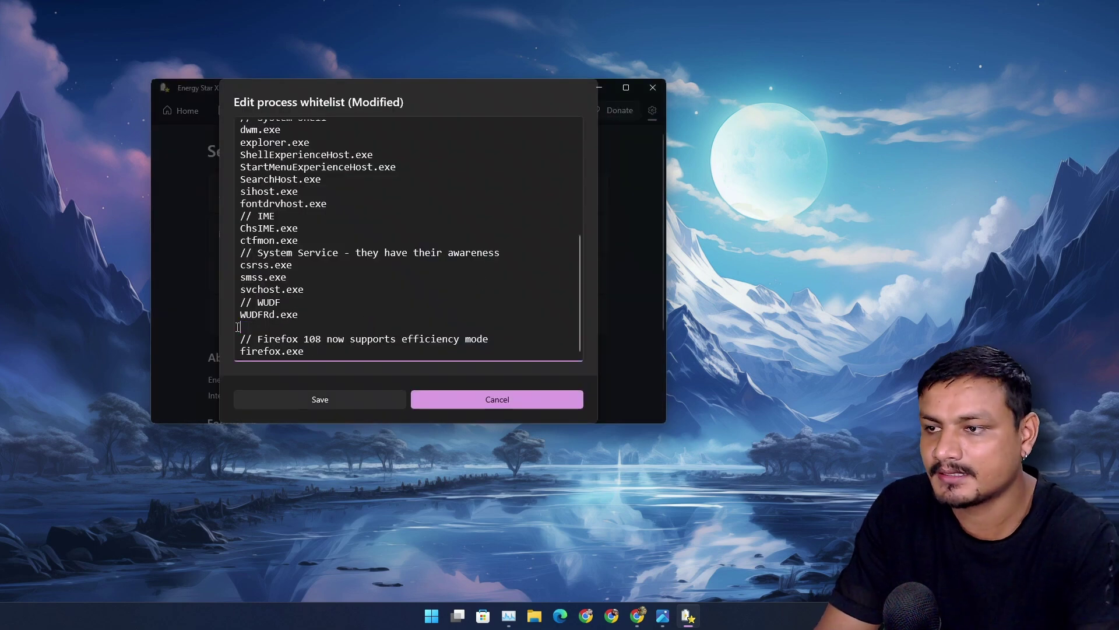
{"action": "left_click", "coordinate": [345, 398]}
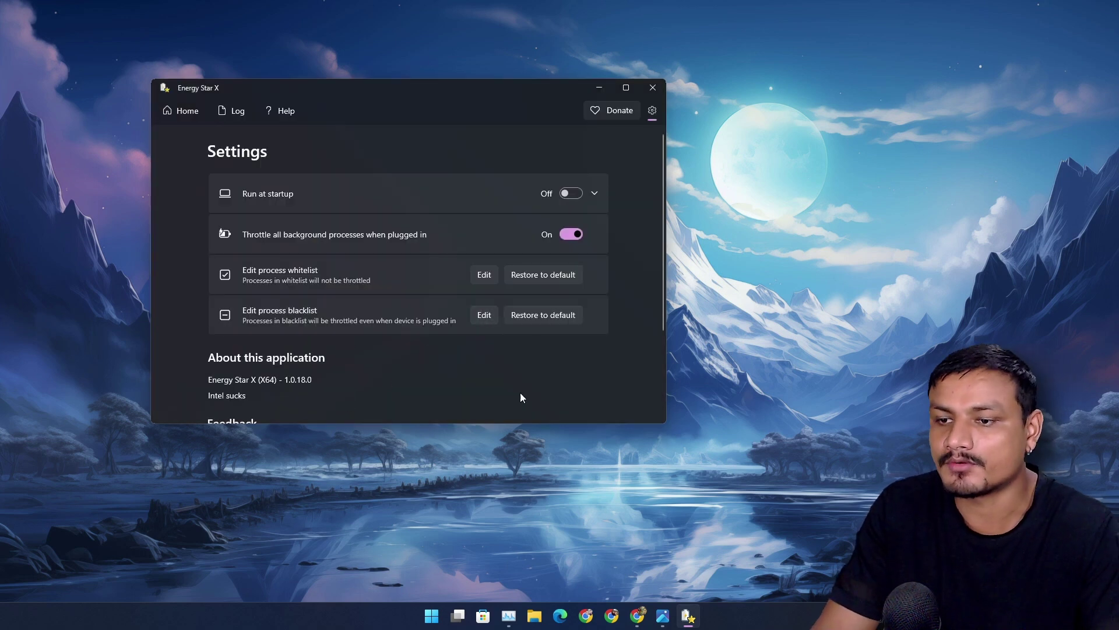
Restart throttling by pausing and resuming it, then inspect Riot Client's efficiency mode status in Task Manager
{"action": "left_click", "coordinate": [176, 115]}
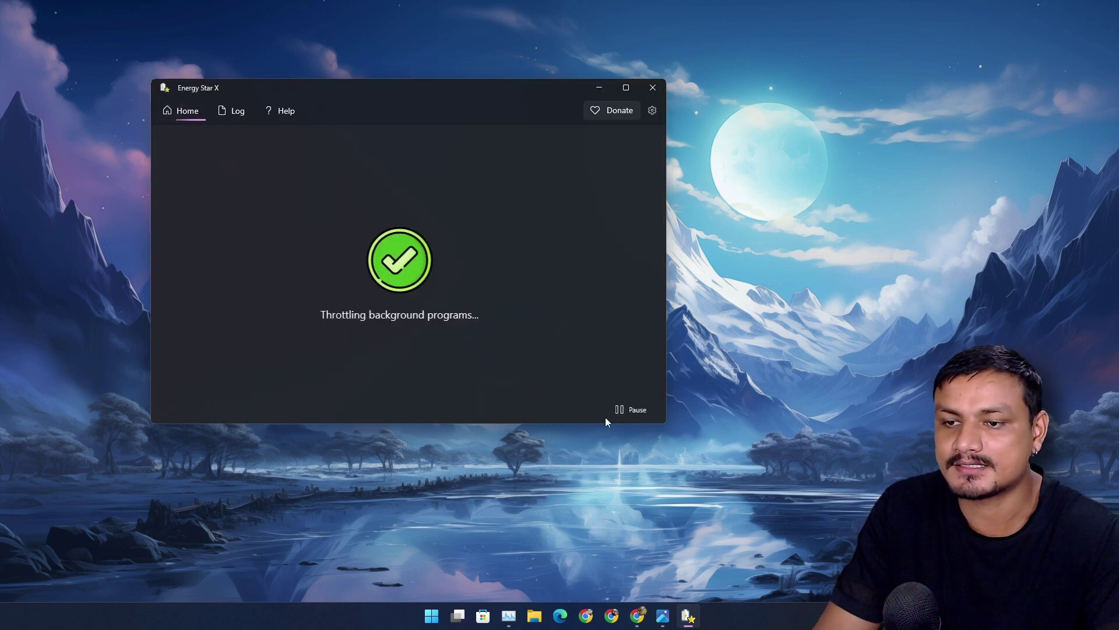
{"action": "left_click", "coordinate": [635, 411]}
{"action": "left_click", "coordinate": [639, 409]}
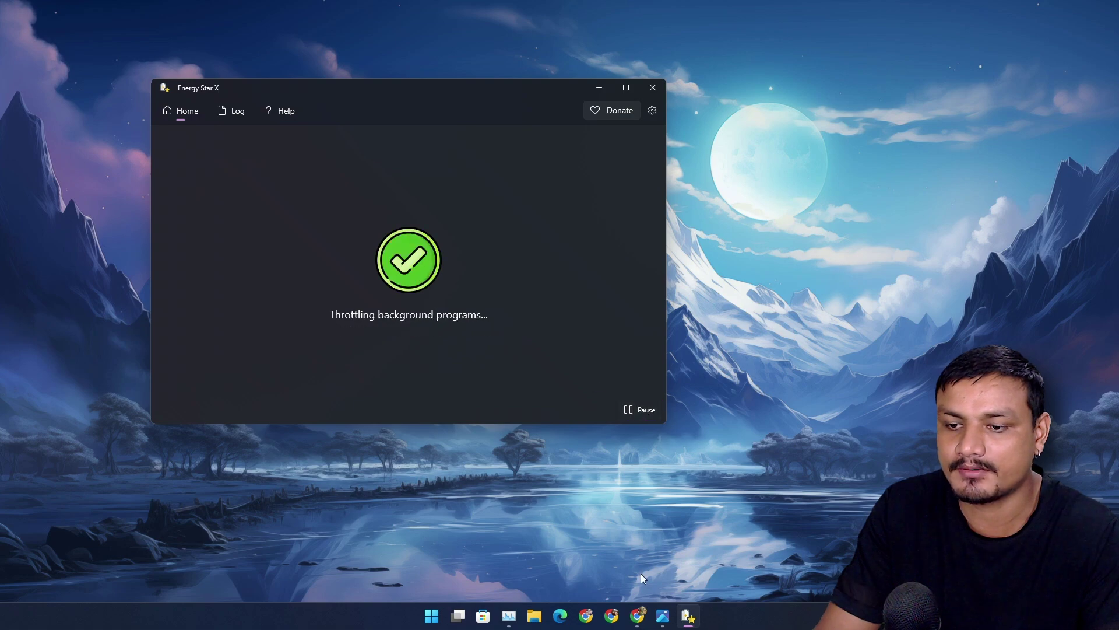
{"action": "left_click", "coordinate": [519, 616]}
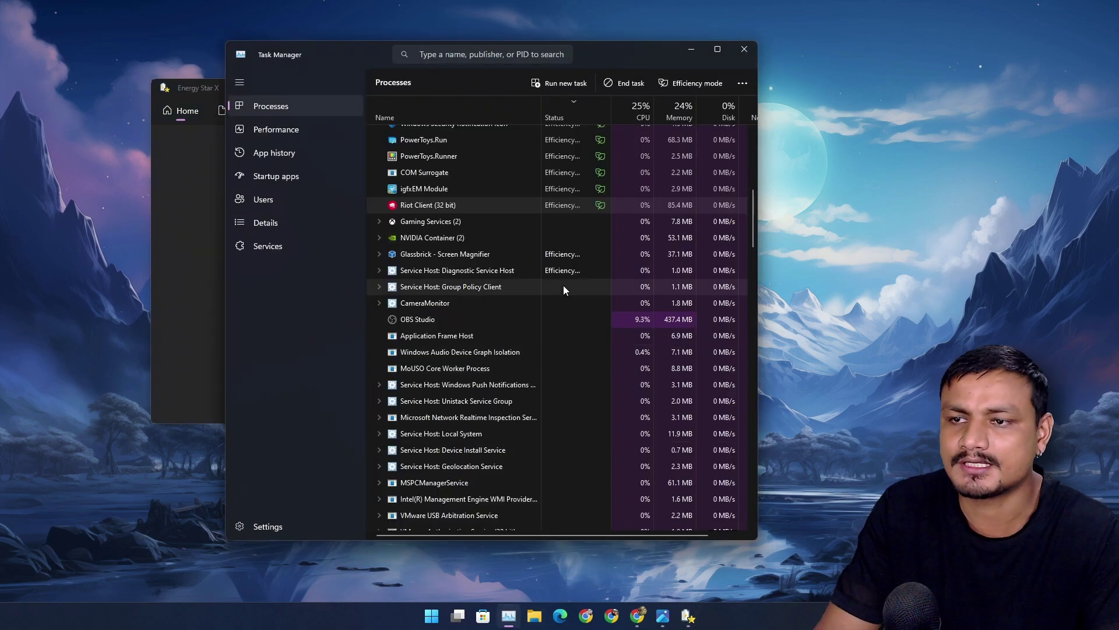
{"action": "scroll", "coordinate": [565, 286], "scroll_direction": "up", "scroll_amount": 3}
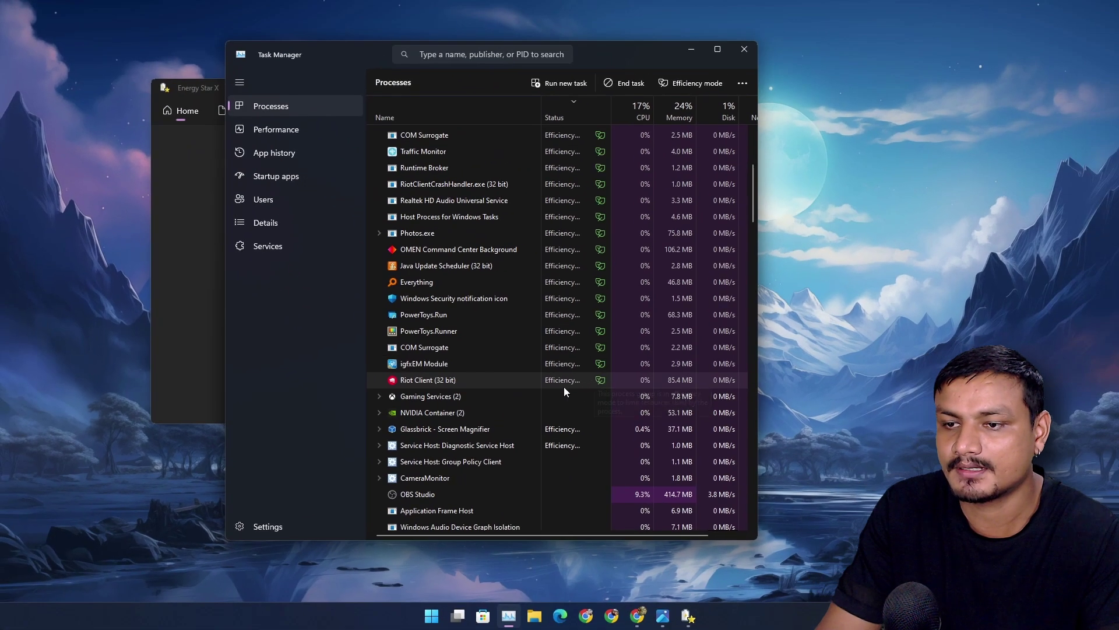
{"action": "mouse_move", "coordinate": [712, 449]}
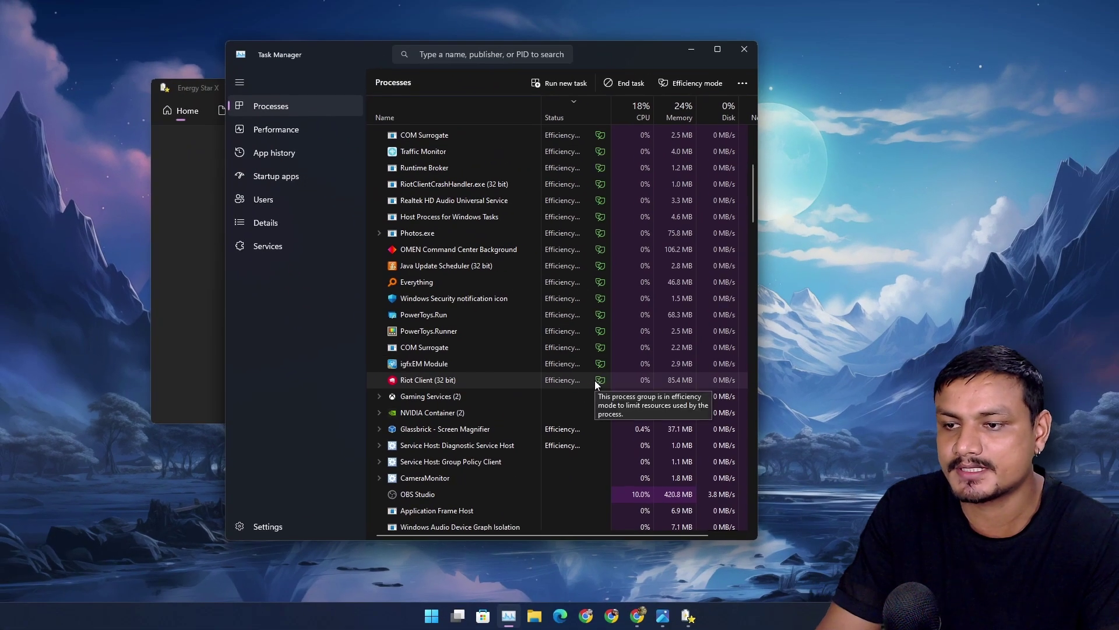
{"action": "left_click", "coordinate": [691, 49]}
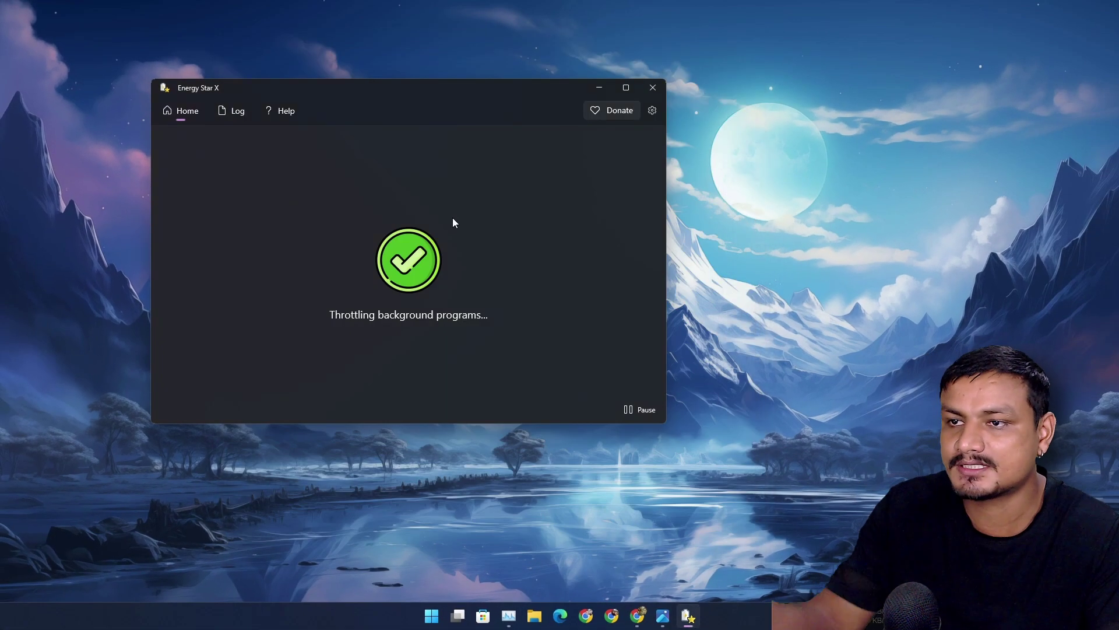
Open the process blacklist for editing in the Energy Star X settings and highlight its executable entries
{"action": "left_click", "coordinate": [652, 113]}
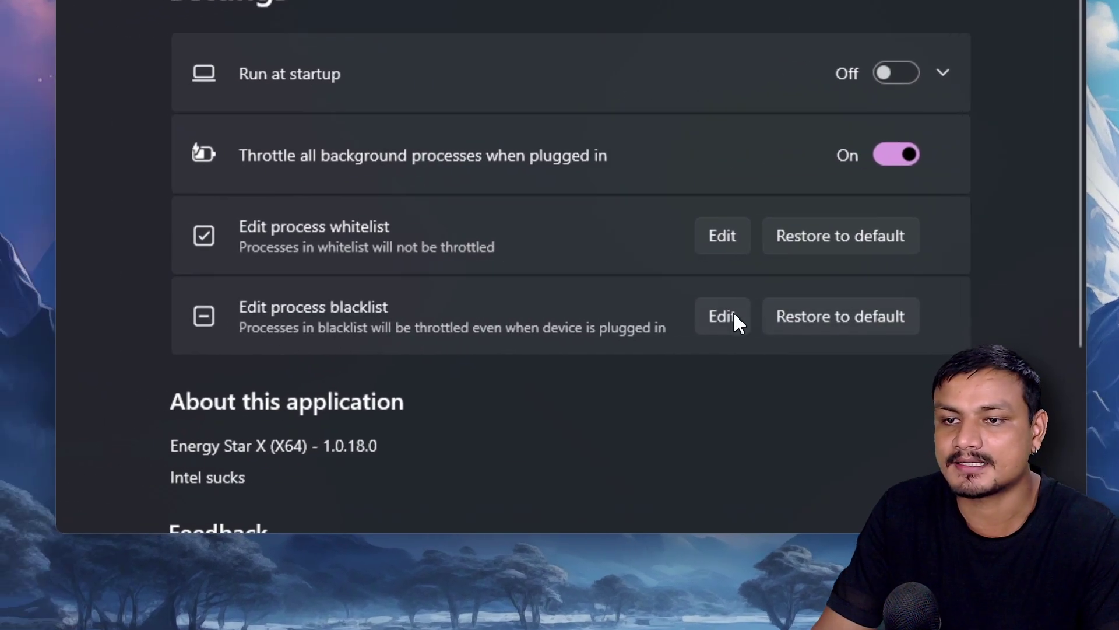
{"action": "left_click", "coordinate": [723, 316]}
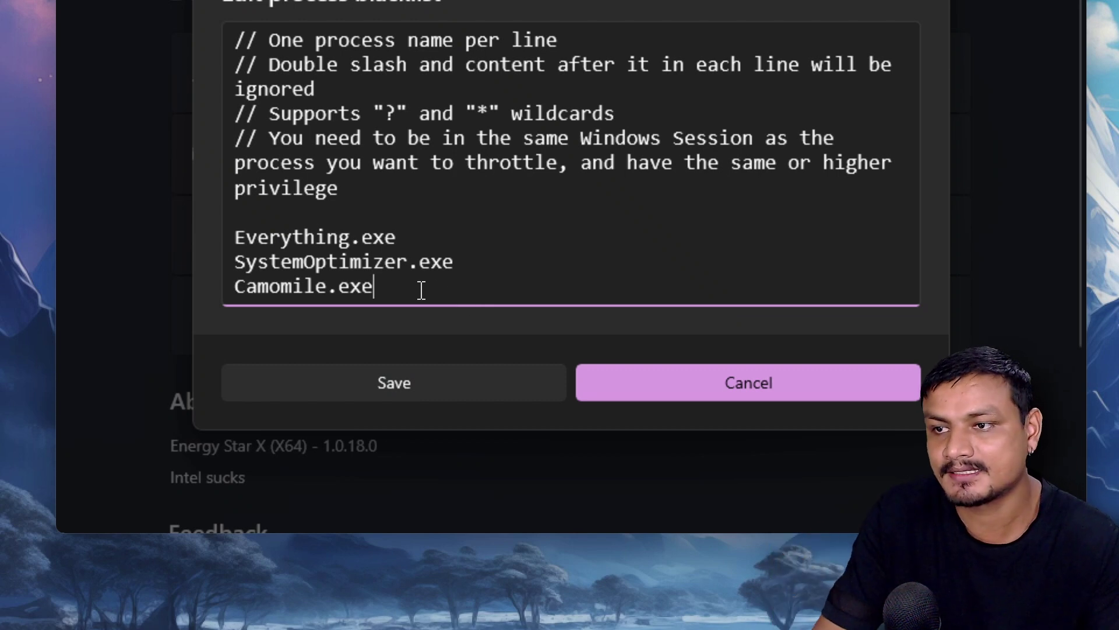
{"action": "left_click_drag", "start_coordinate": [375, 291], "coordinate": [247, 236]}
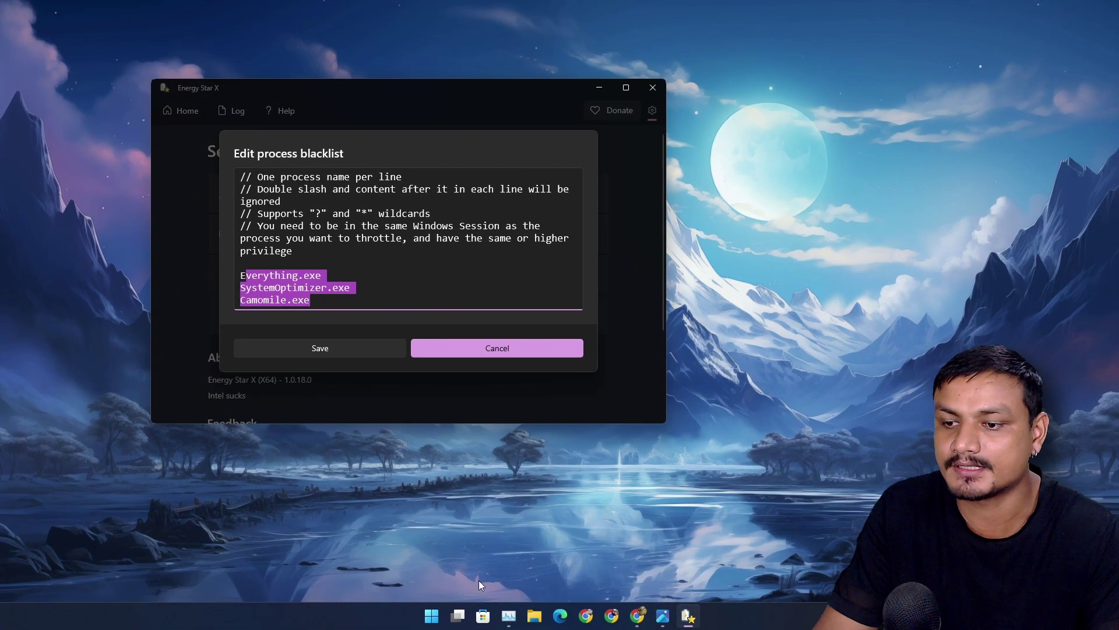
View the file properties of Java Update Scheduler (32 bit) from Task Manager, then close them
{"action": "left_click", "coordinate": [508, 616]}
{"action": "right_click", "coordinate": [435, 289]}
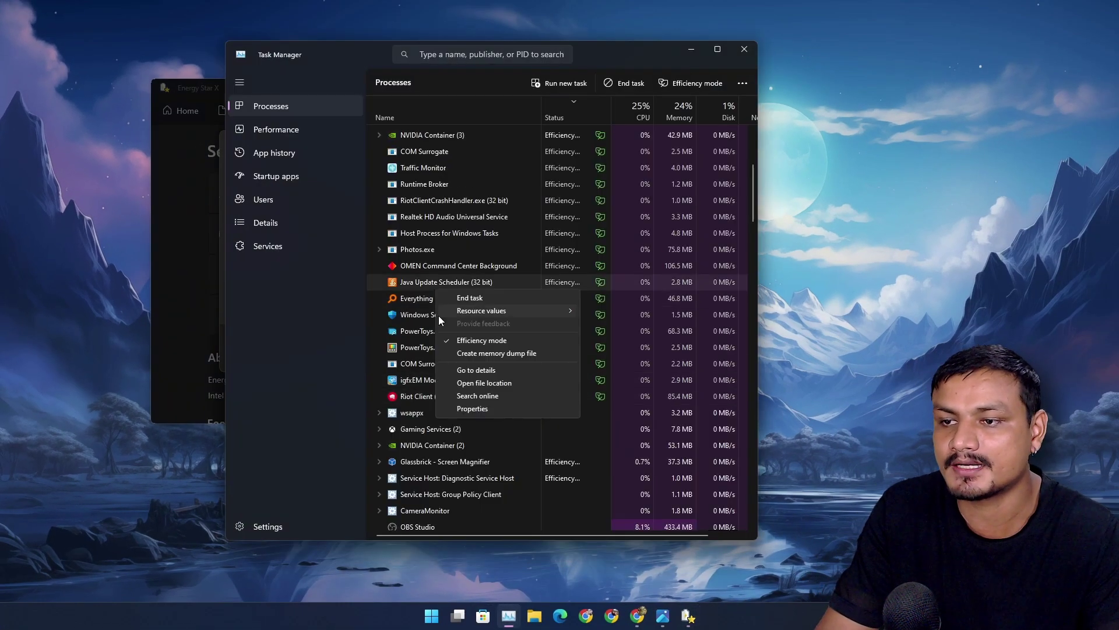
{"action": "left_click", "coordinate": [472, 408]}
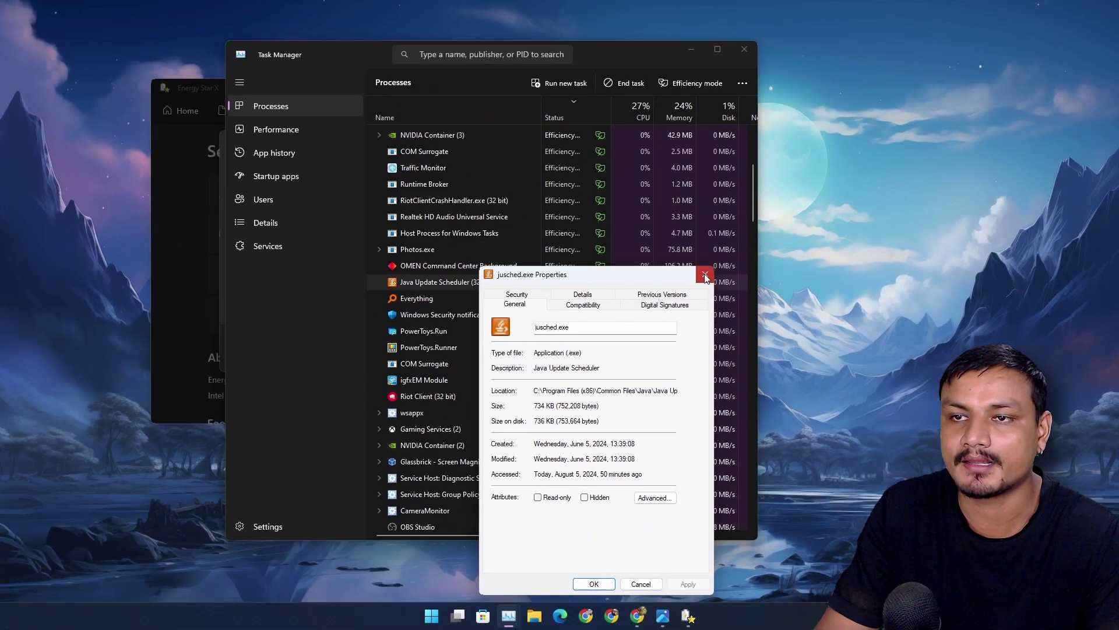
{"action": "left_click", "coordinate": [705, 274]}
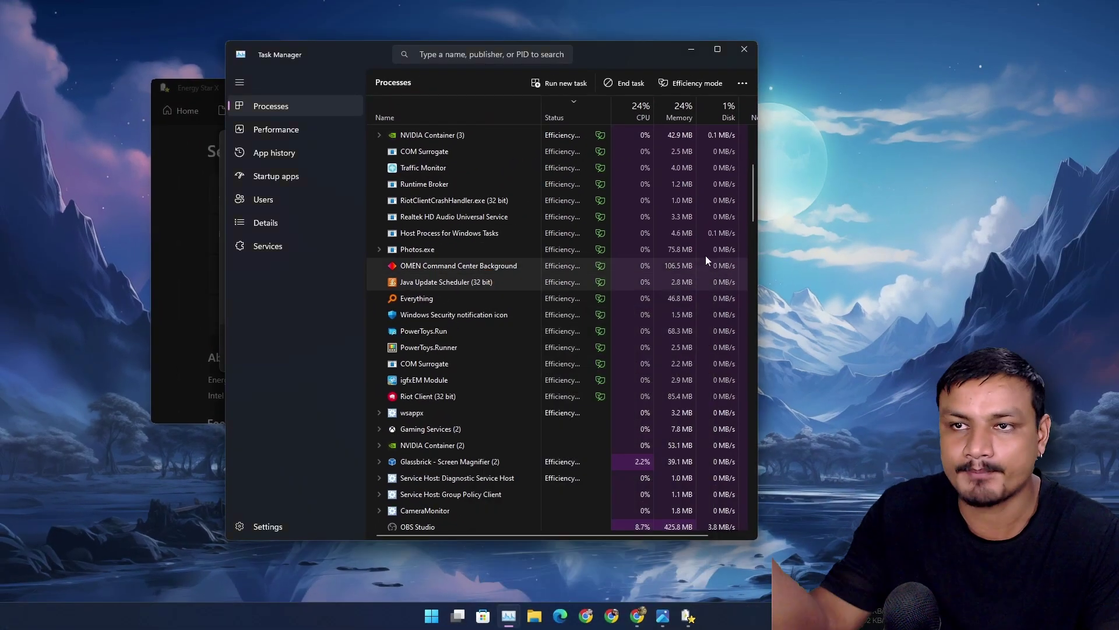
Close and reopen Task Manager, then reverse the sort order of its processes by status
{"action": "left_click", "coordinate": [746, 48]}
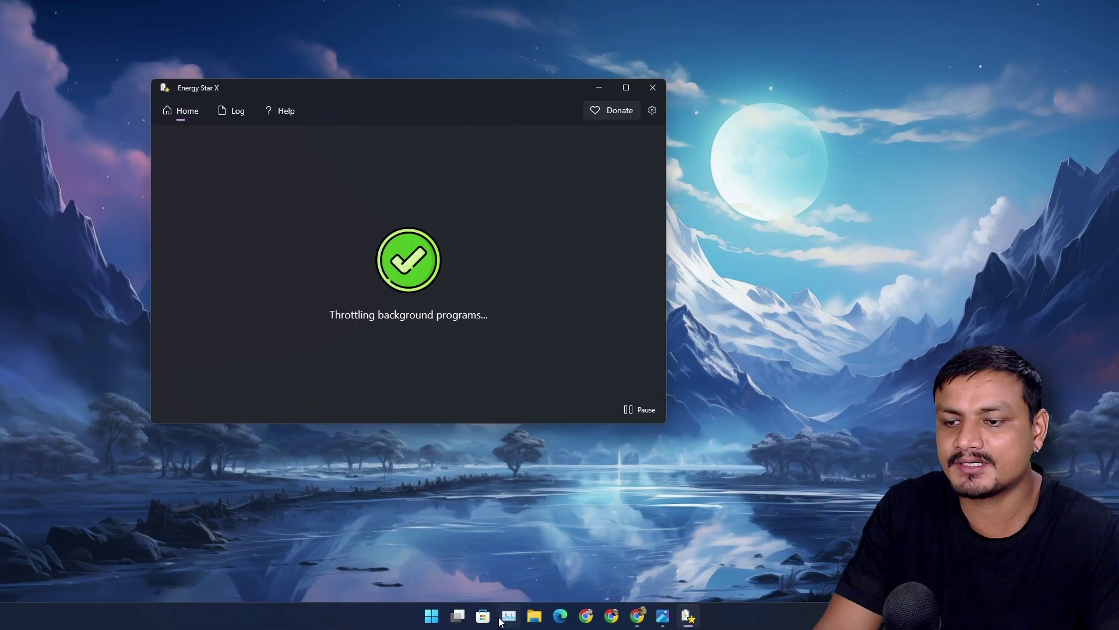
{"action": "left_click", "coordinate": [508, 615]}
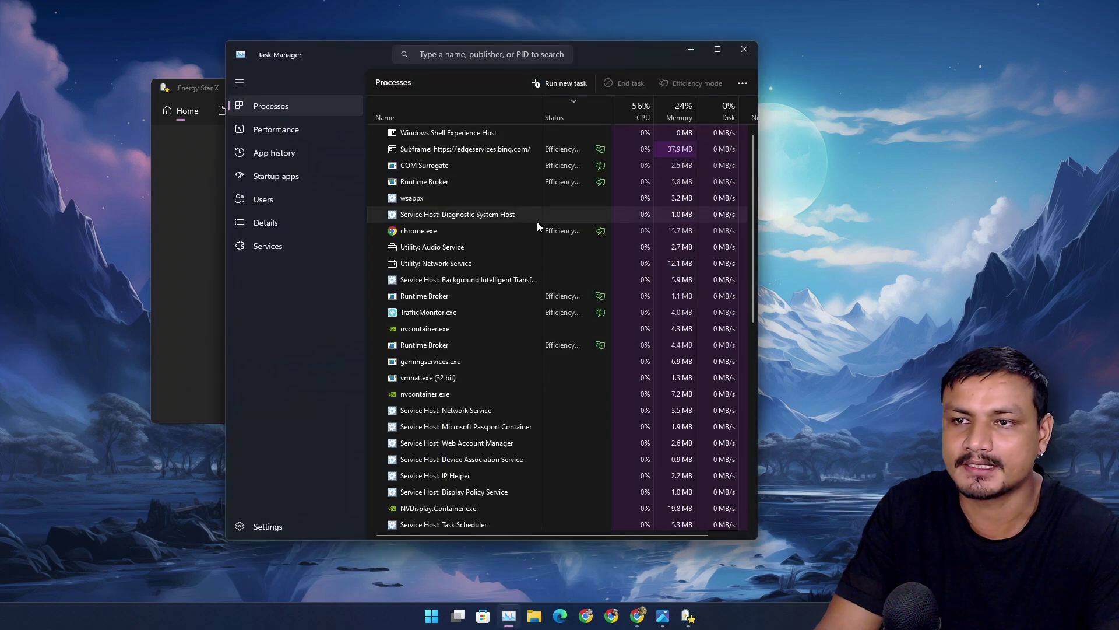
{"action": "left_click", "coordinate": [578, 114]}
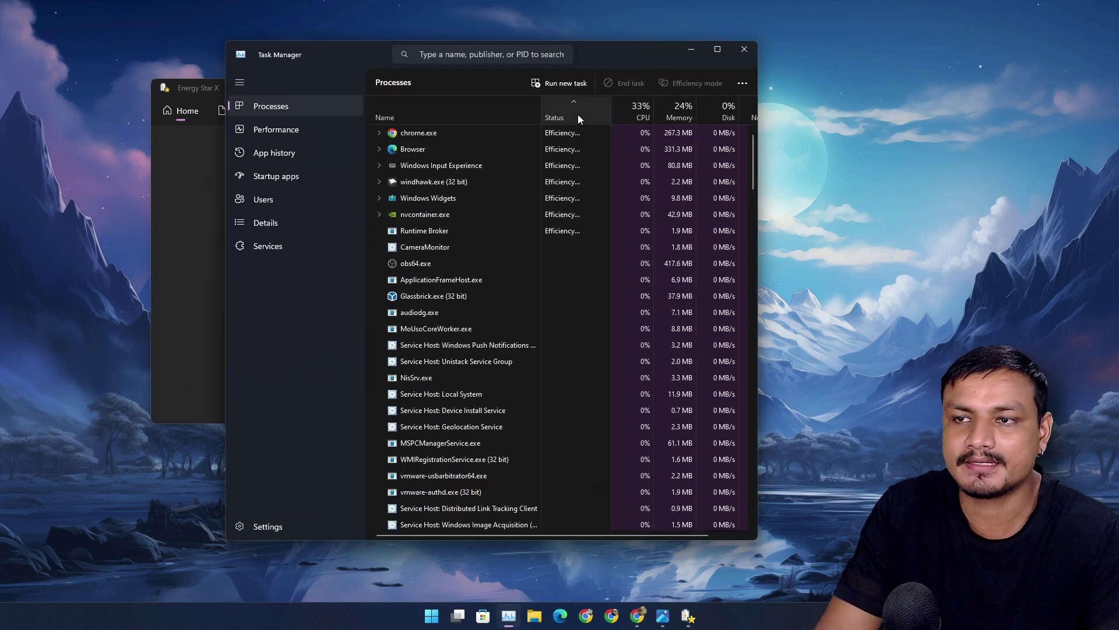
Return to Energy Star X, pause throttling and resume it, then minimize the window
{"action": "left_click", "coordinate": [197, 185]}
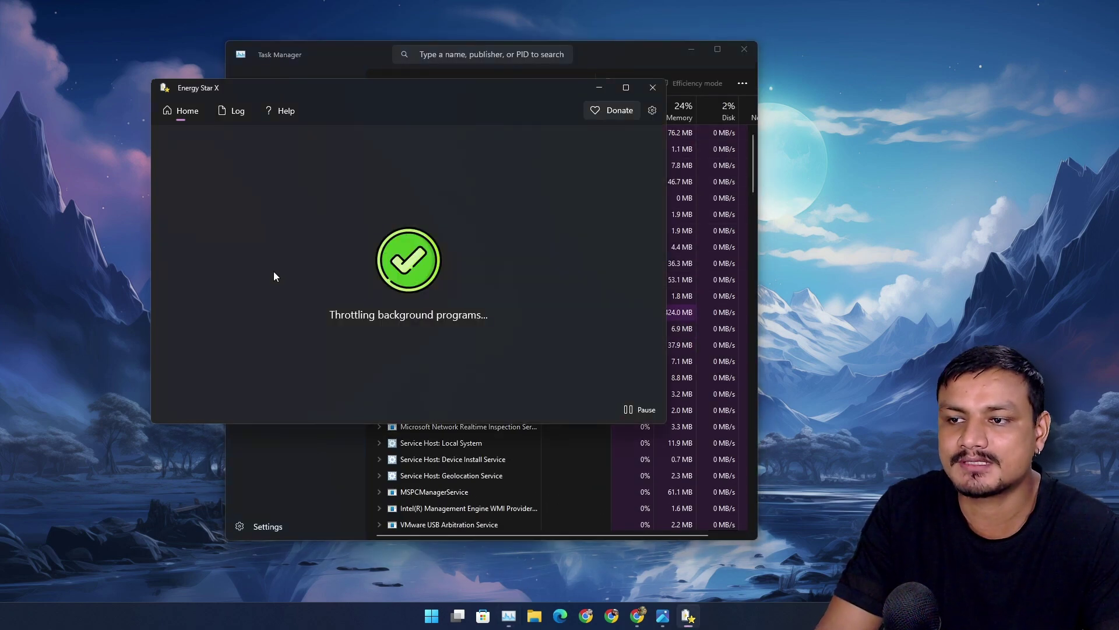
{"action": "left_click", "coordinate": [647, 410]}
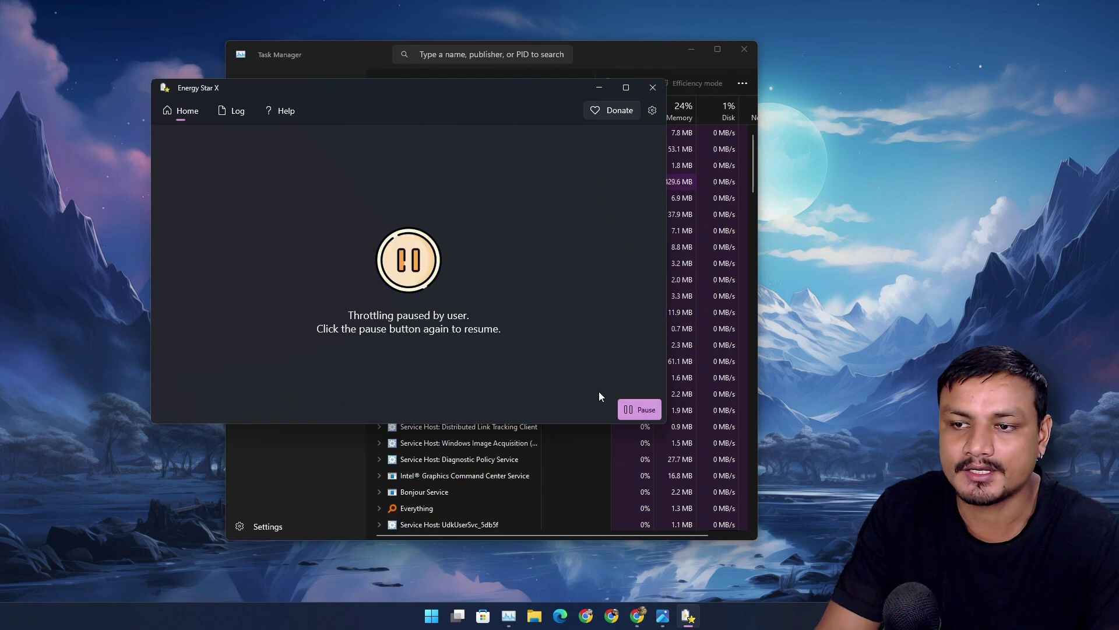
{"action": "left_click", "coordinate": [638, 411]}
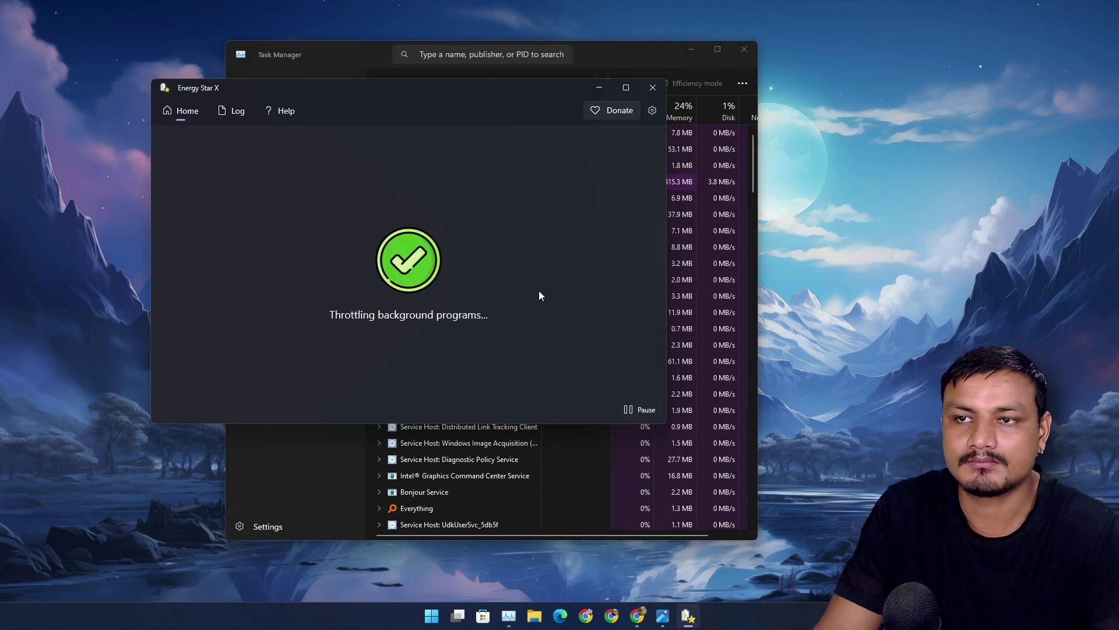
{"action": "left_click", "coordinate": [599, 87]}
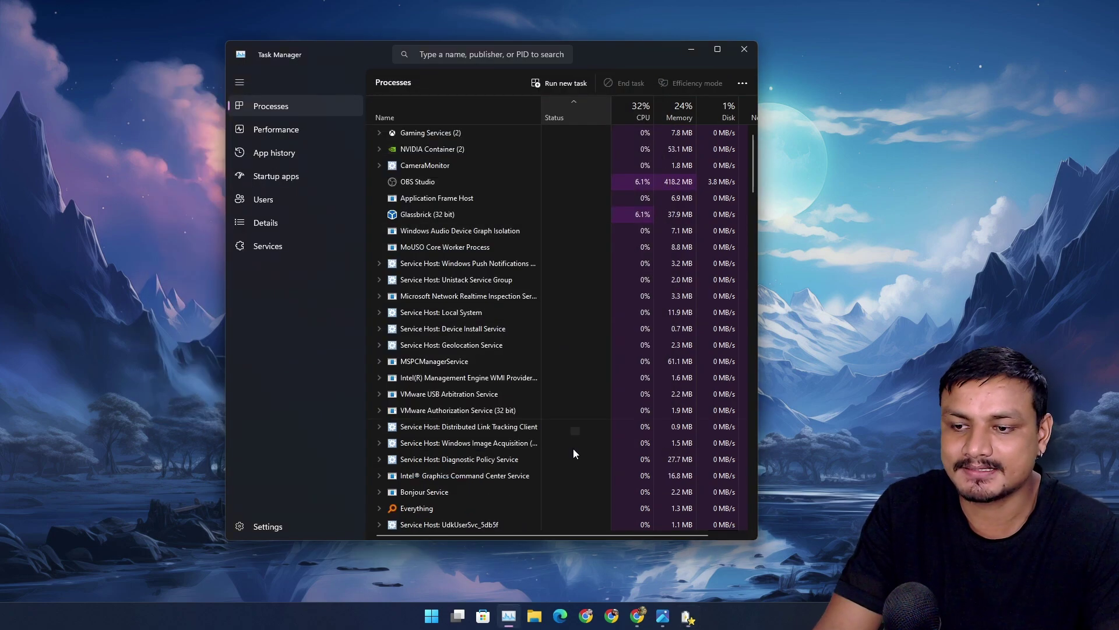
Switch to the Energy Star X GitHub page in Chrome and highlight the Known Limitations heading in the readme
{"action": "left_click", "coordinate": [637, 616]}
{"action": "scroll", "coordinate": [524, 291], "scroll_direction": "down", "scroll_amount": 4}
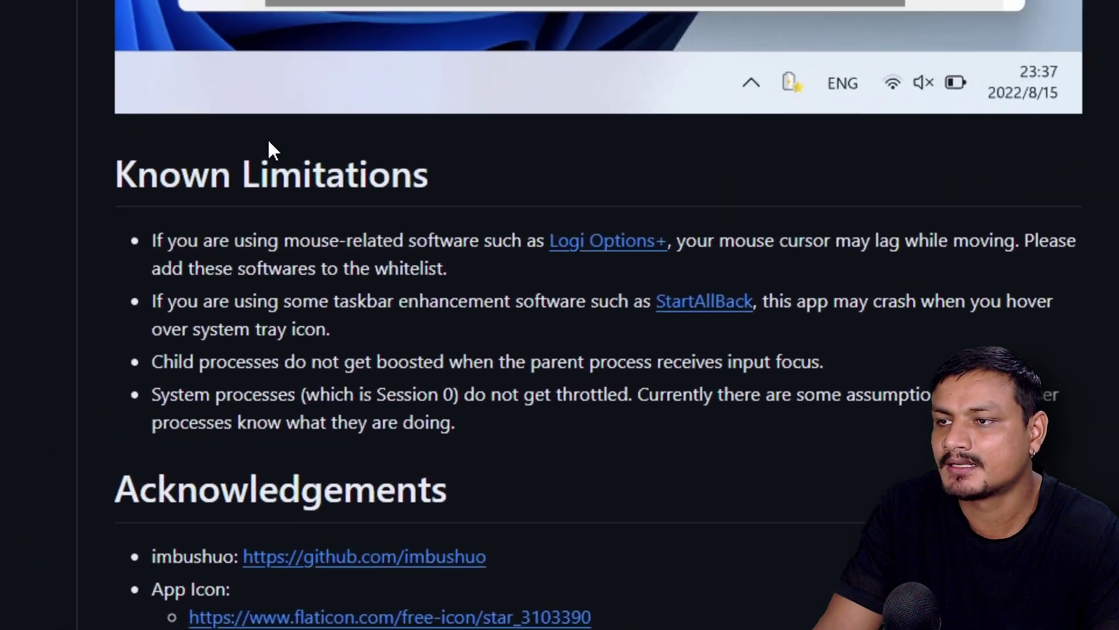
{"action": "left_click_drag", "start_coordinate": [114, 175], "coordinate": [468, 179]}
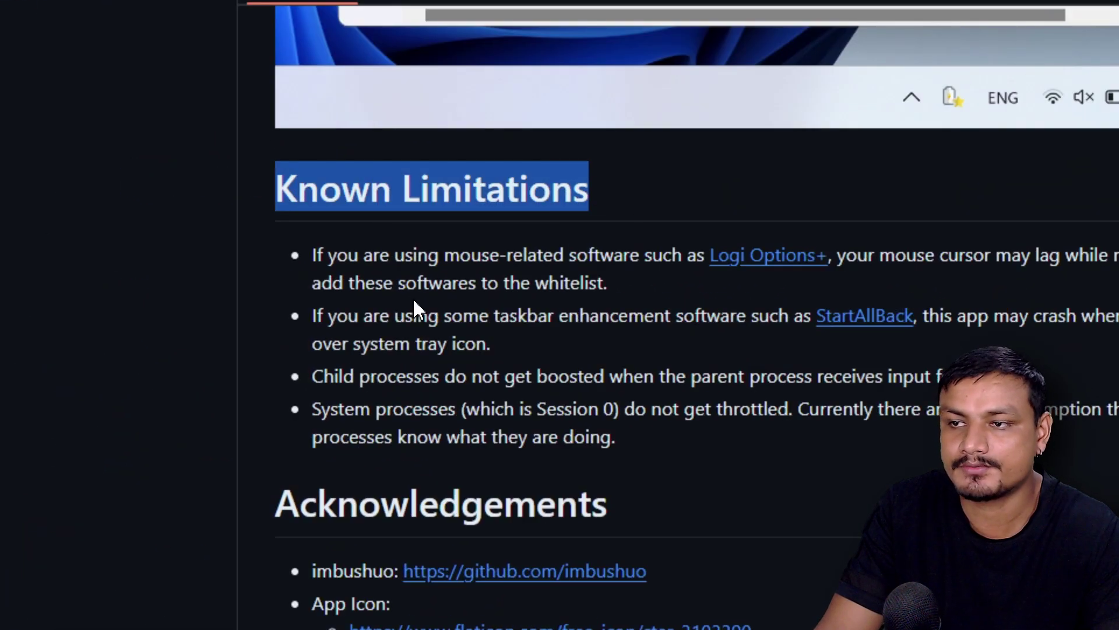
Clear the heading highlight in the readme, switch to Task Manager and reverse the sort order of its processes by status
{"action": "left_click", "coordinate": [615, 286]}
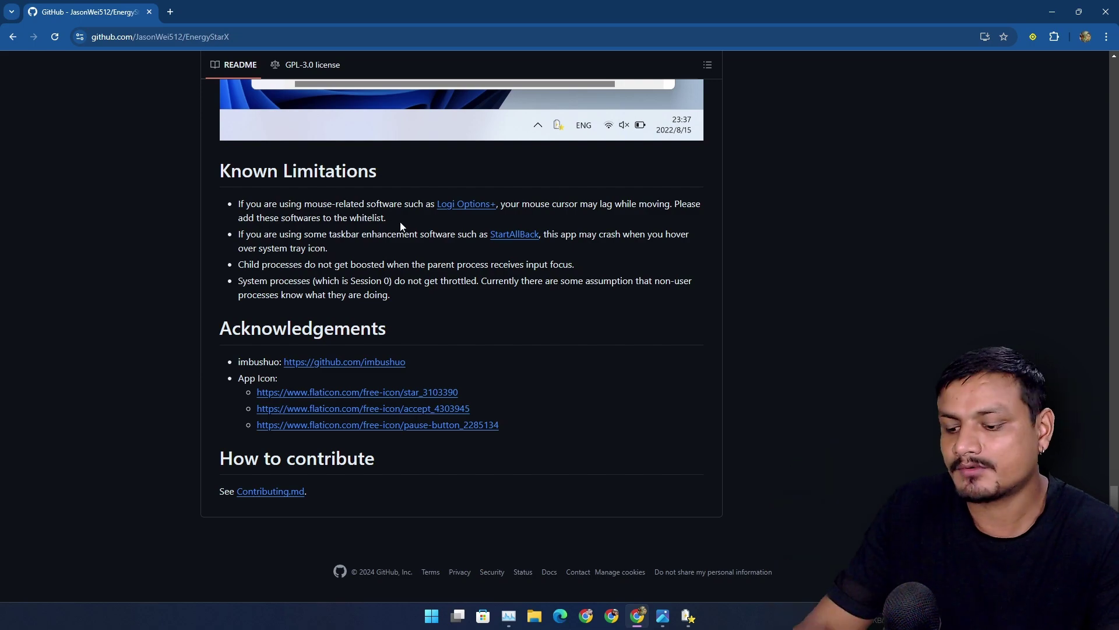
{"action": "key", "text": "ctrl+shift+Escape"}
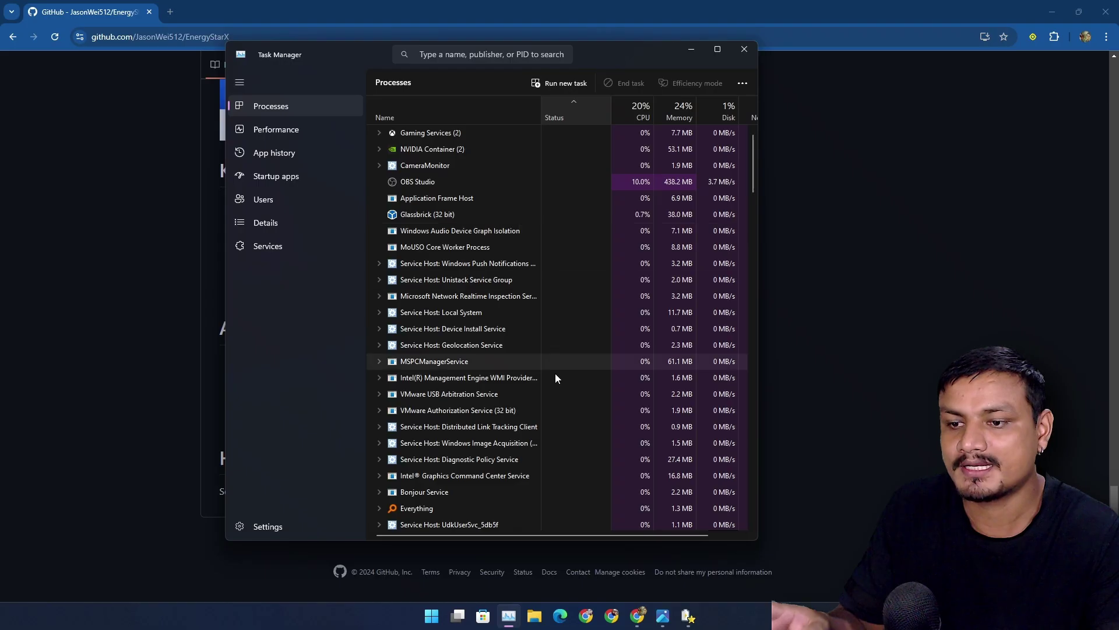
{"action": "left_click", "coordinate": [579, 113]}
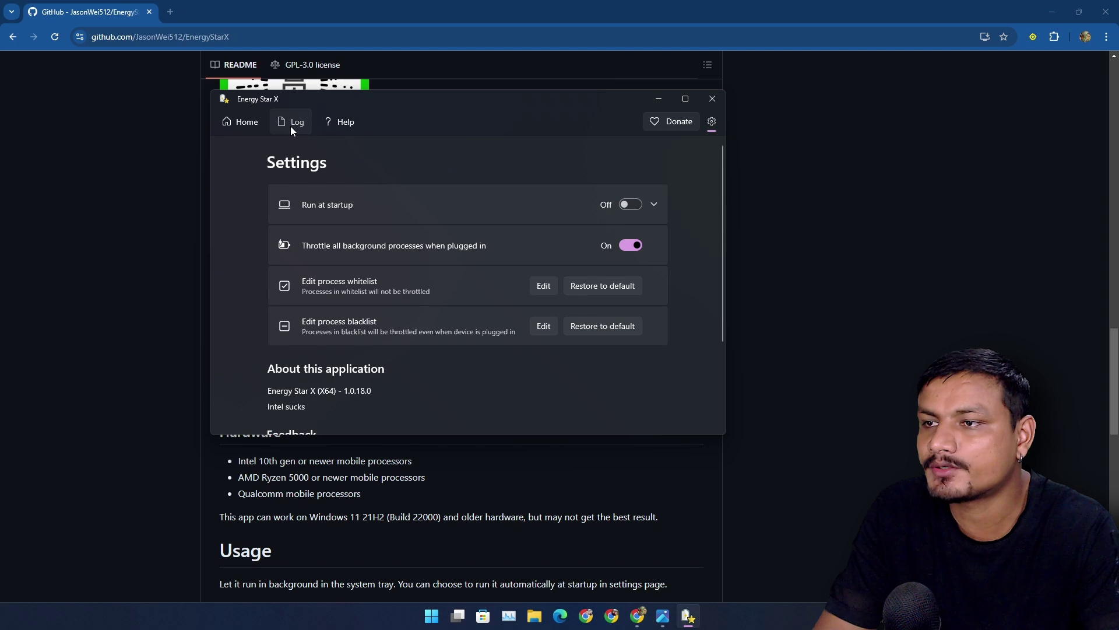
Show the latest entries of the Energy Star X log and bring up Task Manager
{"action": "left_click", "coordinate": [291, 124]}
{"action": "left_click", "coordinate": [508, 452]}
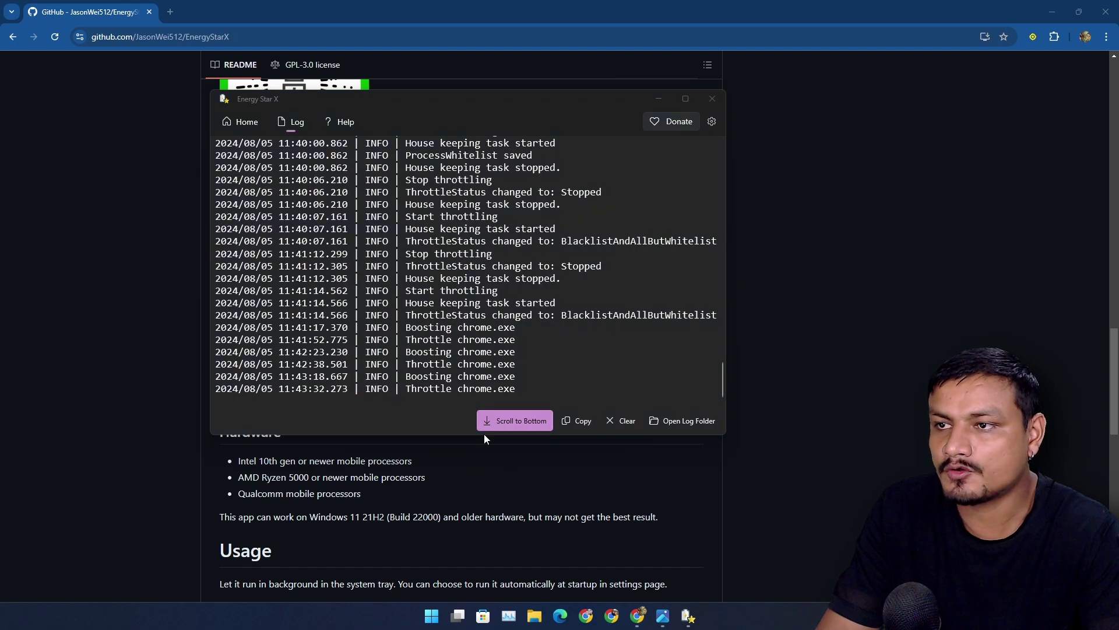
{"action": "left_click", "coordinate": [509, 615]}
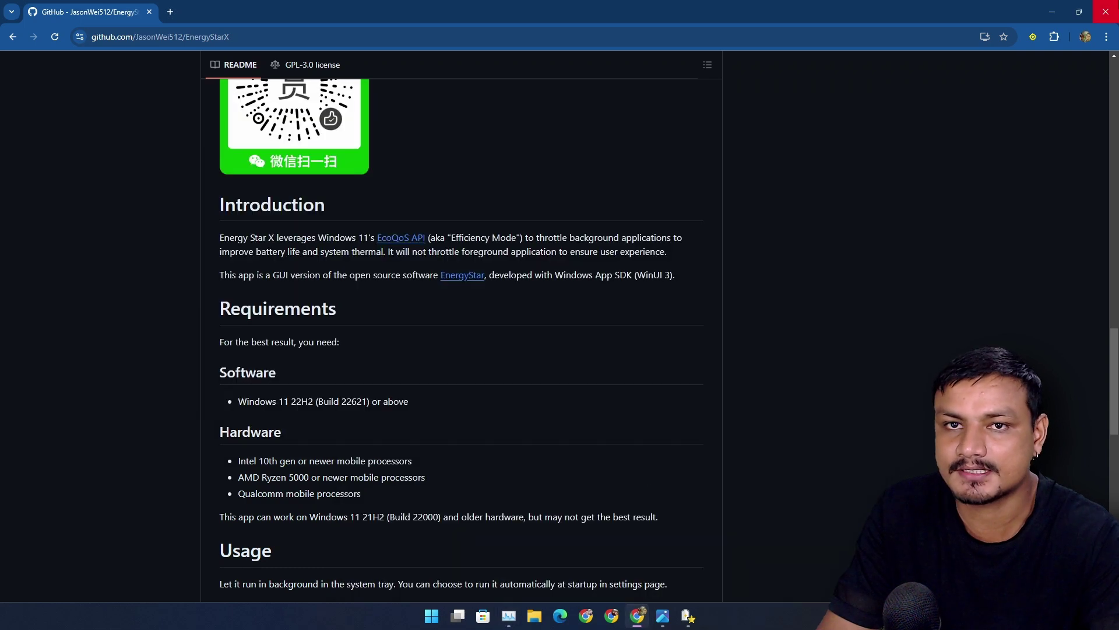
Close the Chrome window and arrange Task Manager and a narrowed Energy Star X log window side by side
{"action": "left_click", "coordinate": [1106, 11]}
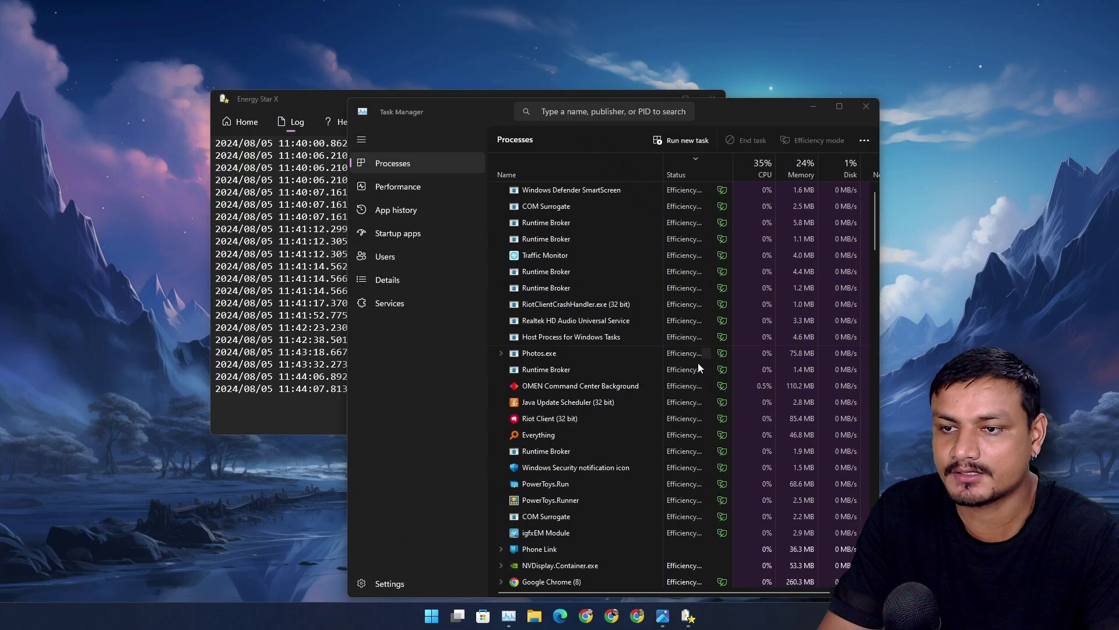
{"action": "left_click_drag", "start_coordinate": [457, 107], "coordinate": [640, 72]}
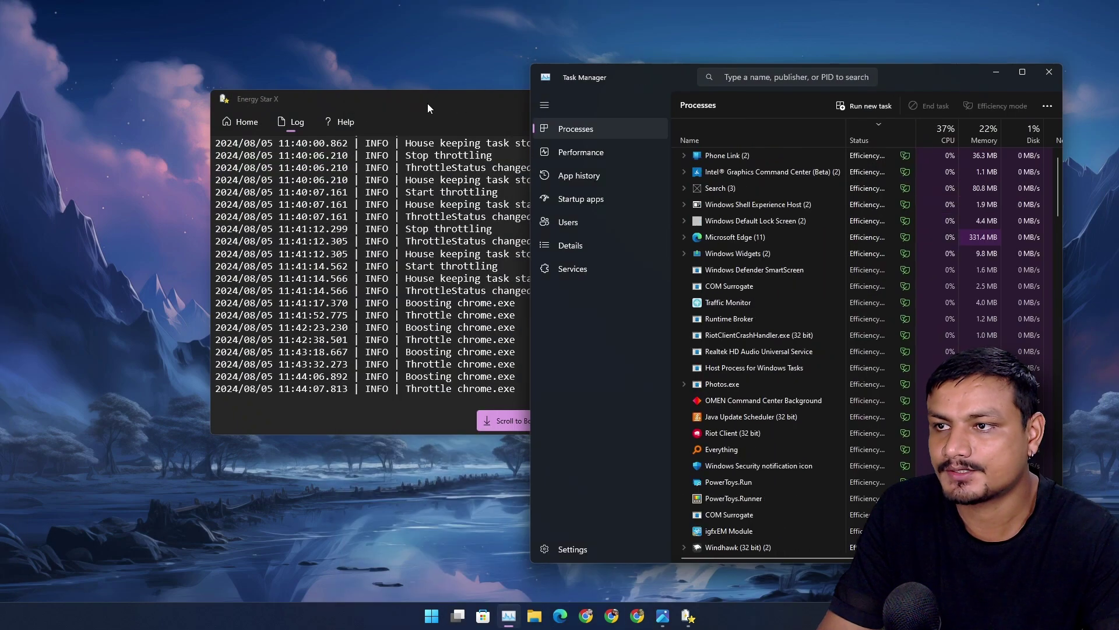
{"action": "left_click_drag", "start_coordinate": [428, 107], "coordinate": [236, 89]}
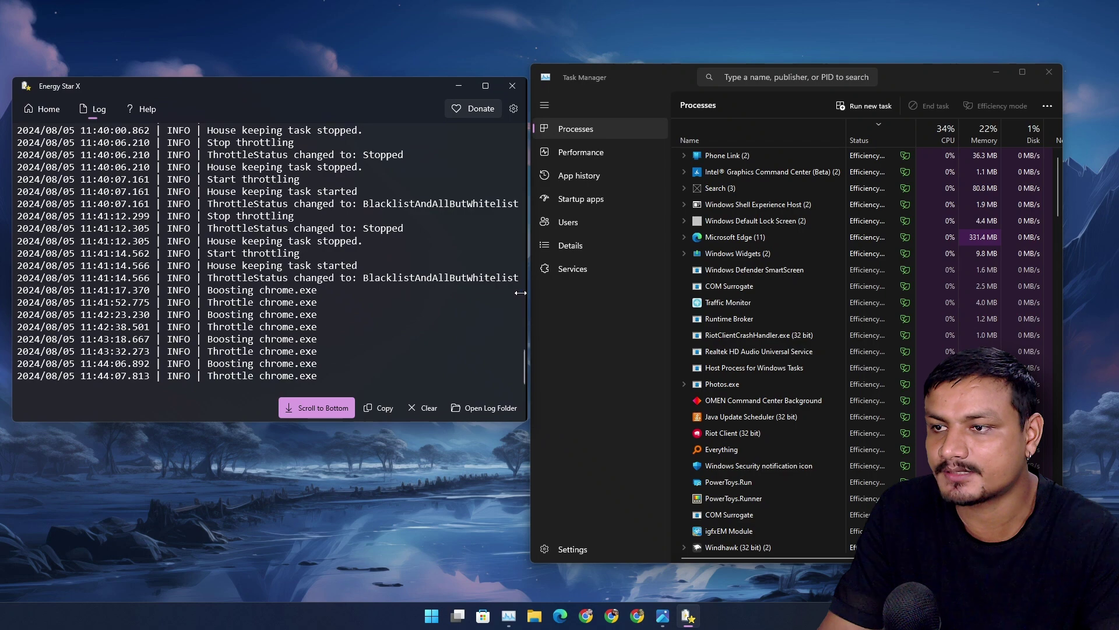
{"action": "left_click_drag", "start_coordinate": [520, 293], "coordinate": [399, 331]}
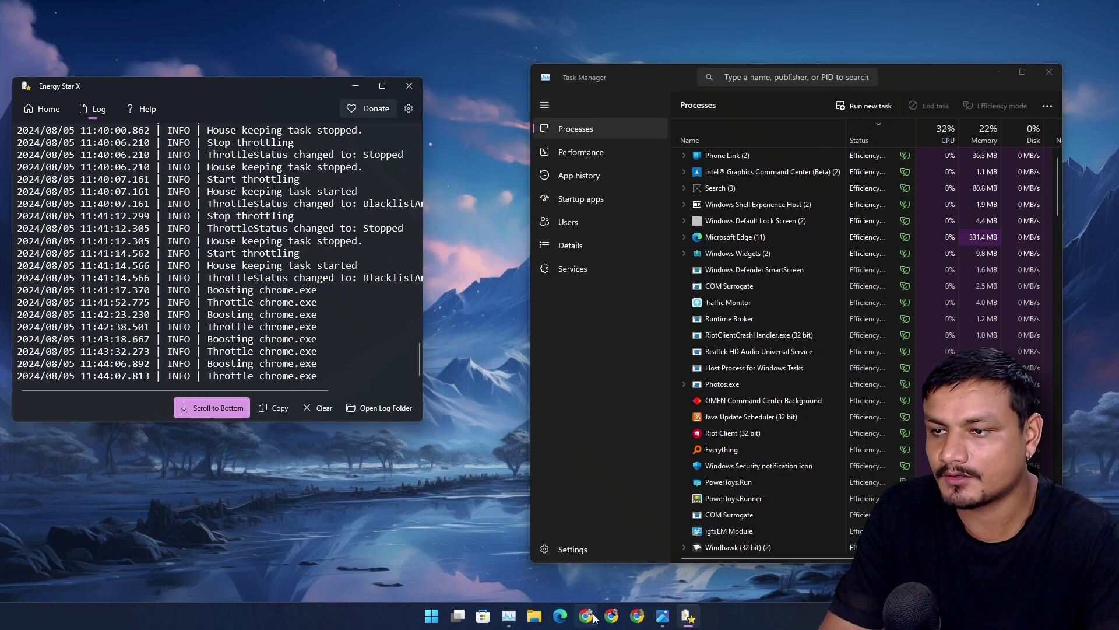
Open Chrome, switch focus between it and Task Manager to watch the Energy Star X log, and close Chrome
{"action": "left_click", "coordinate": [637, 616]}
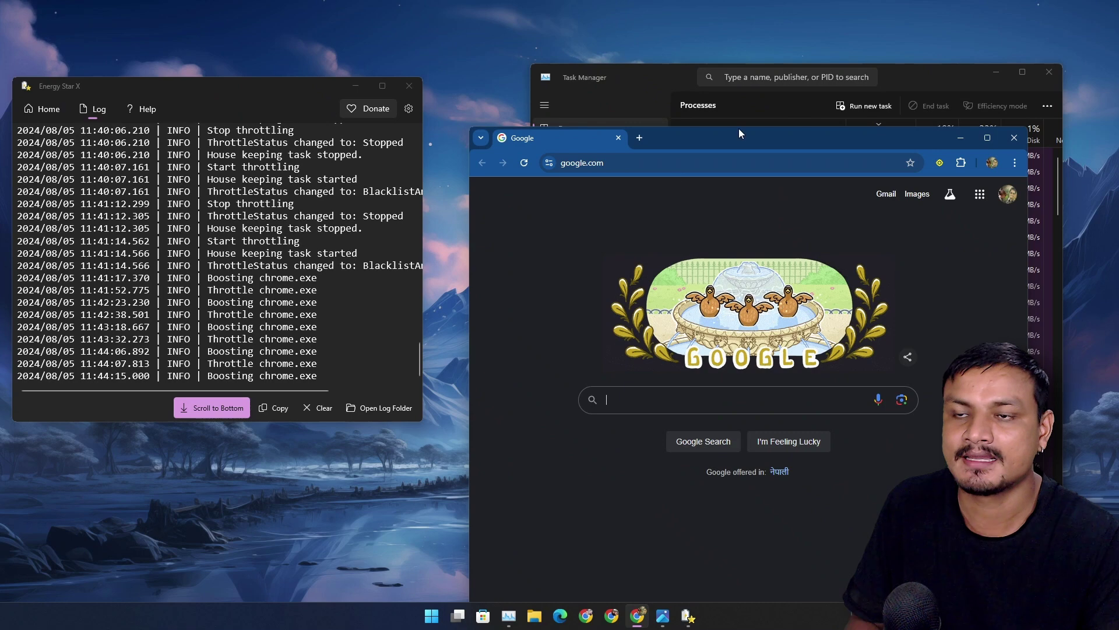
{"action": "left_click", "coordinate": [627, 74]}
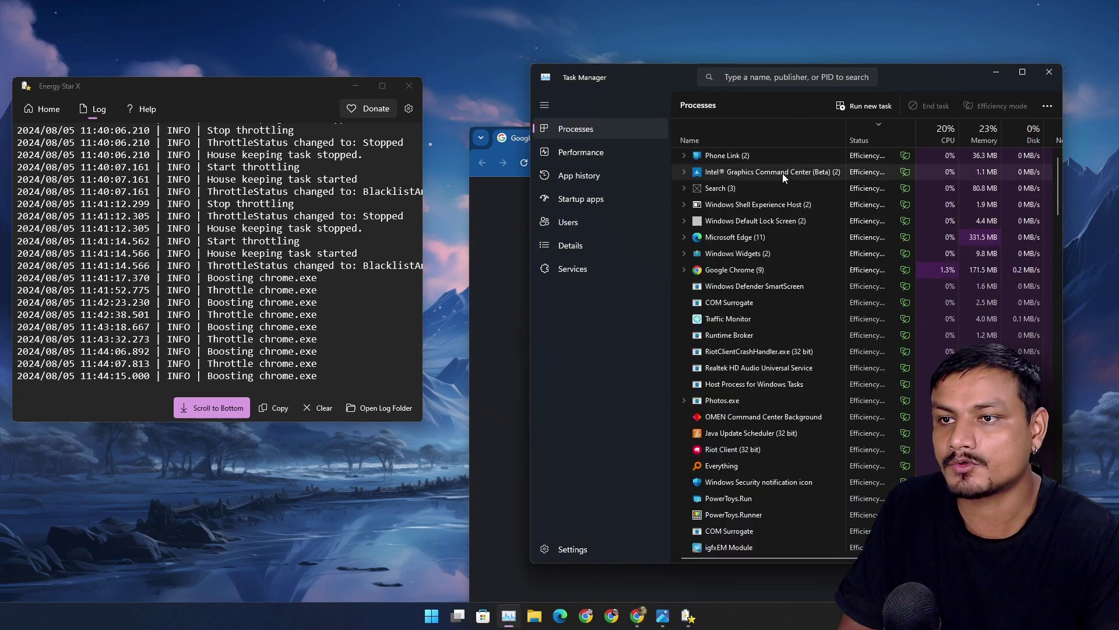
{"action": "left_click", "coordinate": [493, 315]}
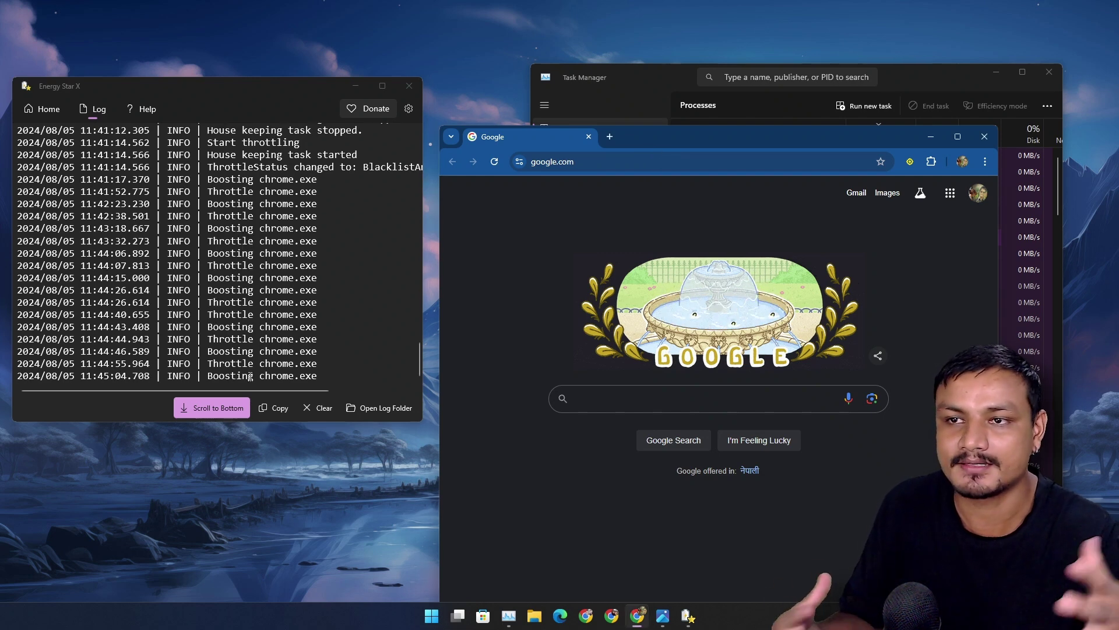
{"action": "left_click", "coordinate": [478, 84]}
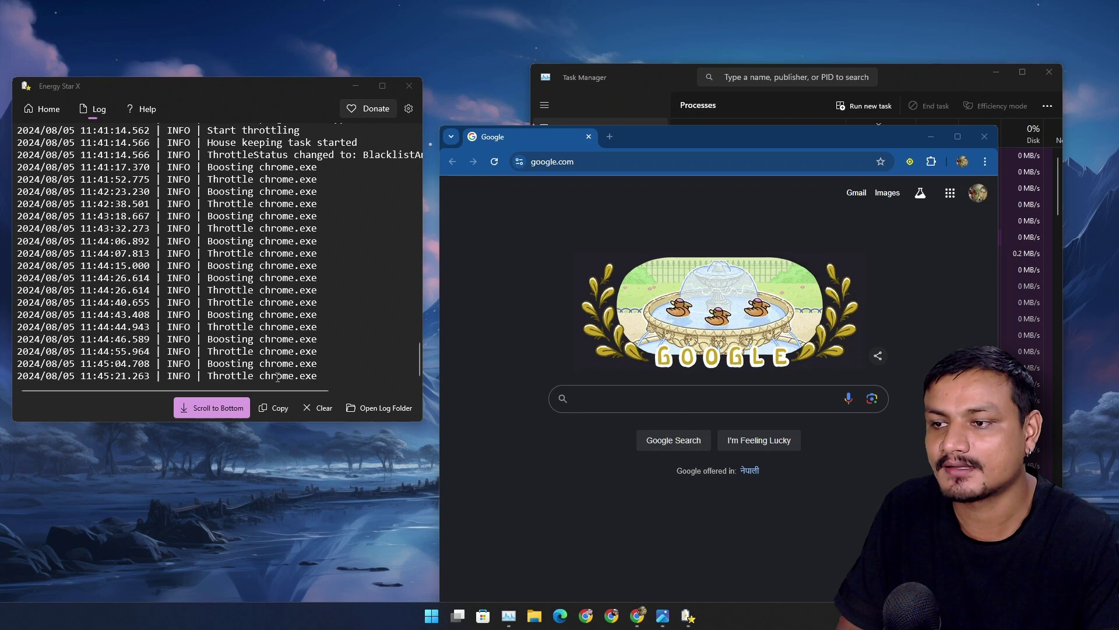
{"action": "left_click", "coordinate": [985, 136]}
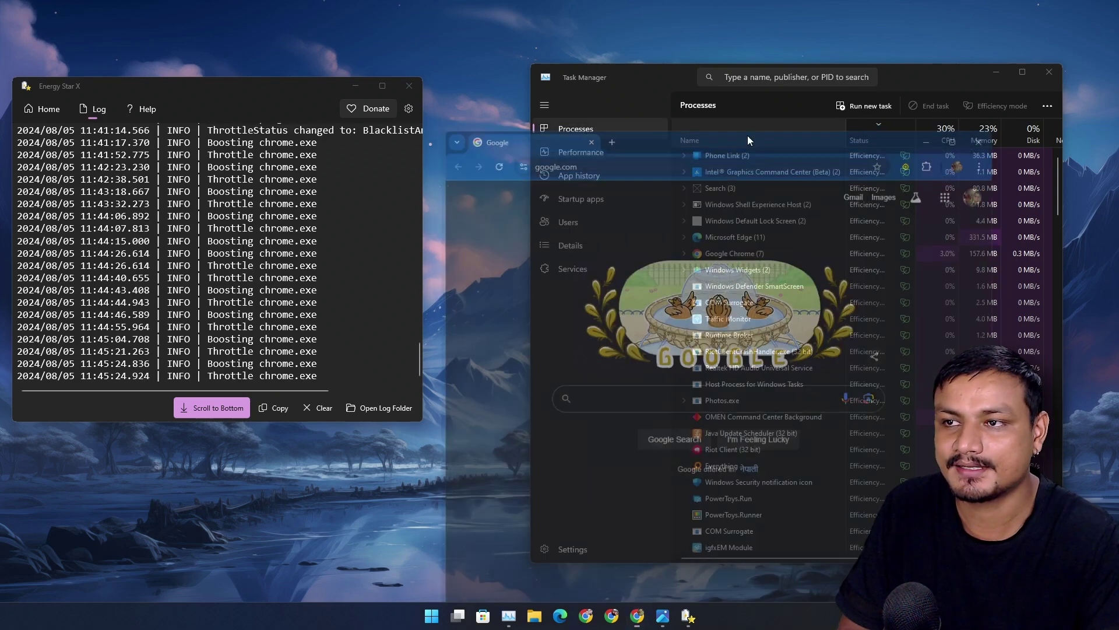
Return to the Energy Star X home page, check the process statuses in Task Manager, and close the Energy Star X window
{"action": "left_click", "coordinate": [44, 113]}
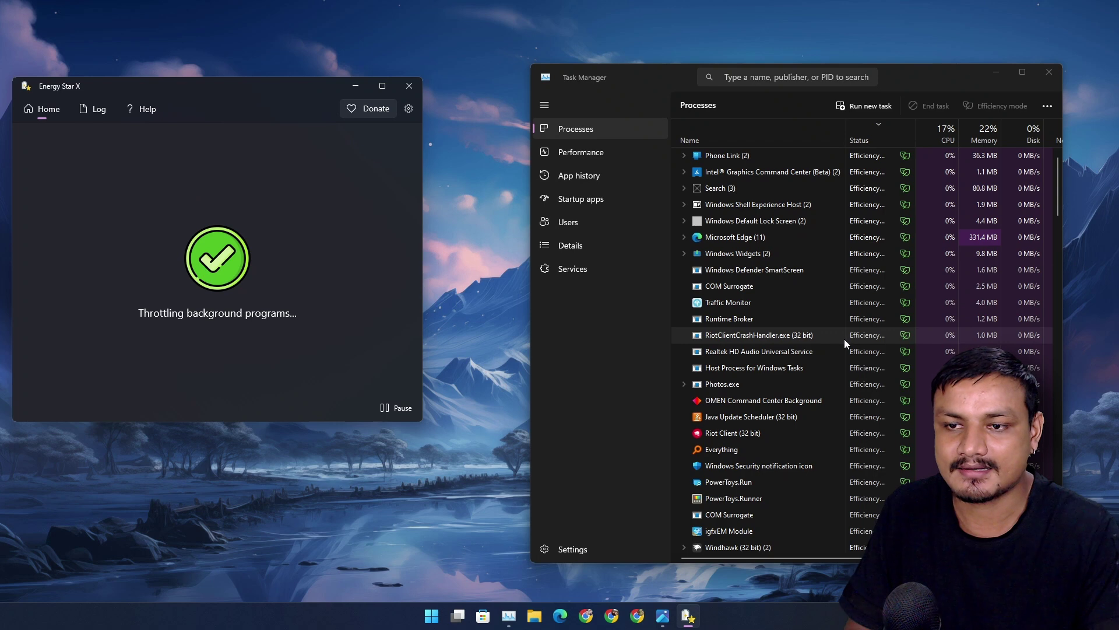
{"action": "scroll", "coordinate": [844, 340], "scroll_direction": "down", "scroll_amount": 2}
{"action": "scroll", "coordinate": [845, 339], "scroll_direction": "up", "scroll_amount": 2}
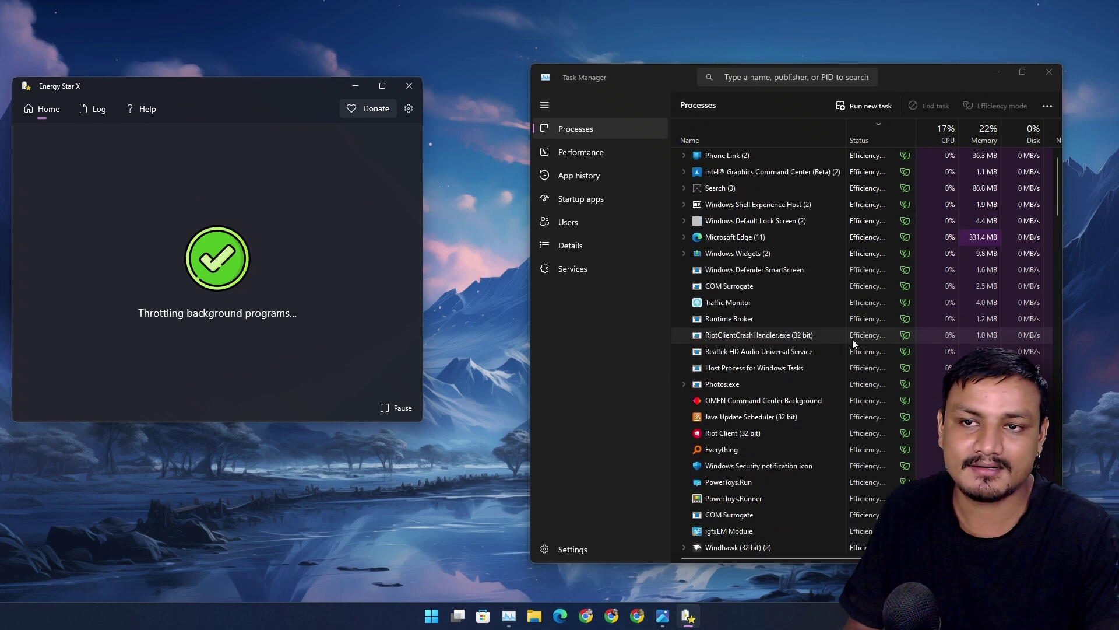
{"action": "left_click", "coordinate": [409, 86]}
Move the Task Manager window to mid-screen and examine which processes in the list run in efficiency mode
{"action": "double_click", "coordinate": [962, 73]}
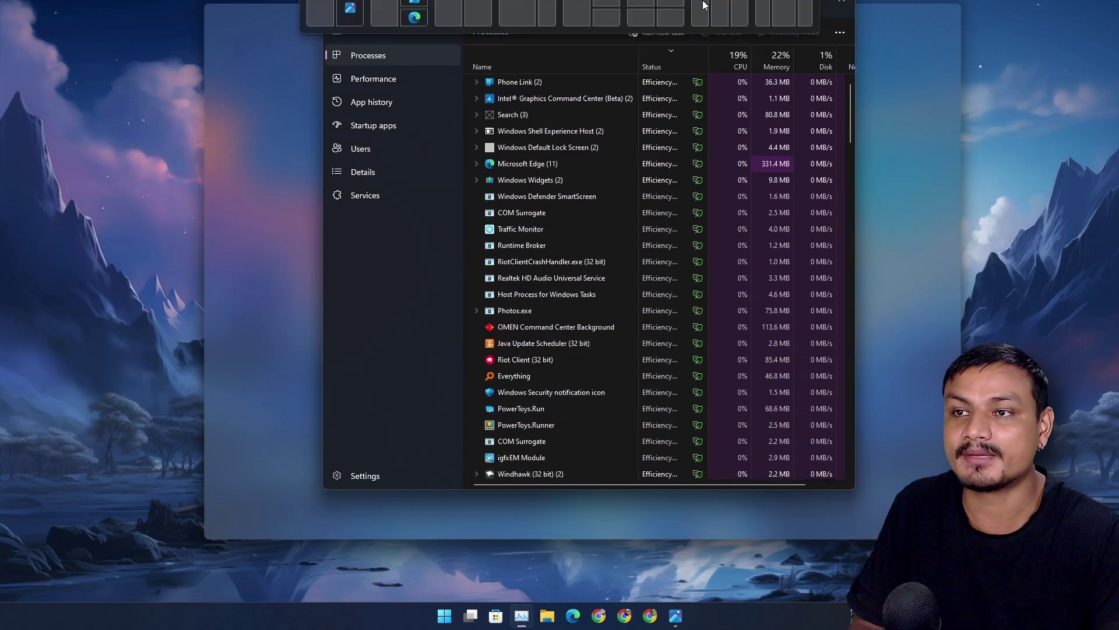
{"action": "left_click_drag", "start_coordinate": [958, 12], "coordinate": [723, 82]}
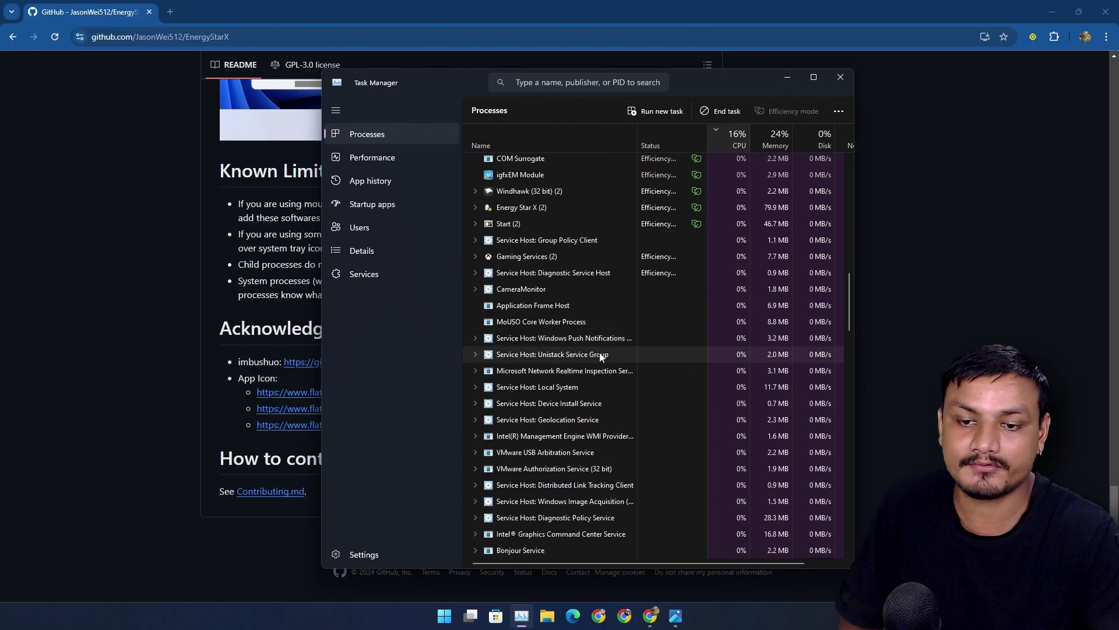
{"action": "scroll", "coordinate": [659, 407], "scroll_direction": "up", "scroll_amount": 7}
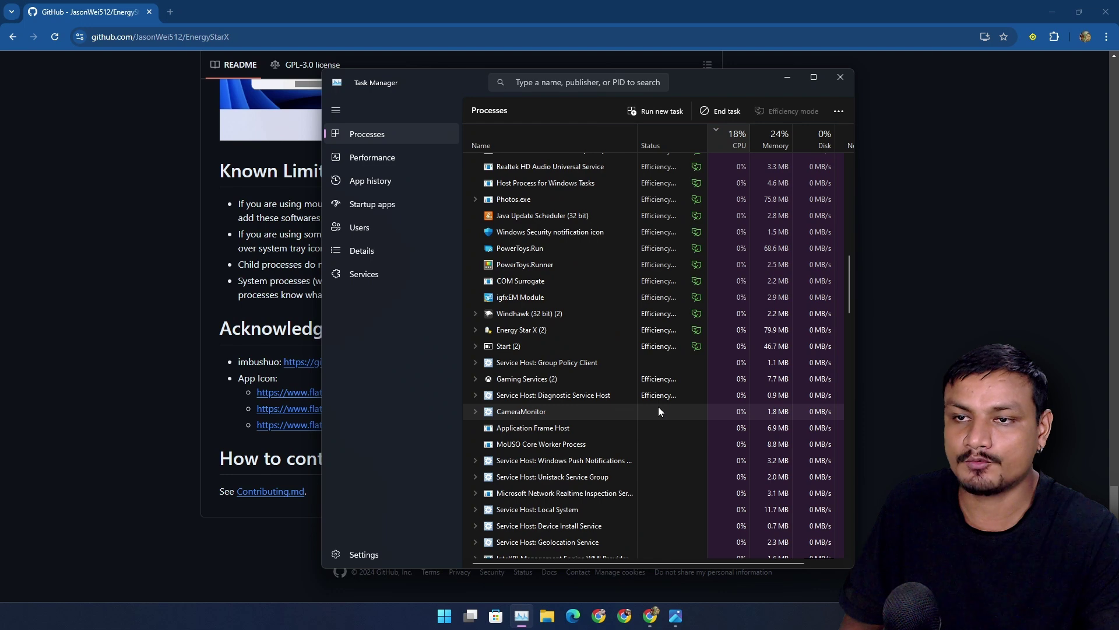
{"action": "scroll", "coordinate": [632, 242], "scroll_direction": "up", "scroll_amount": 6}
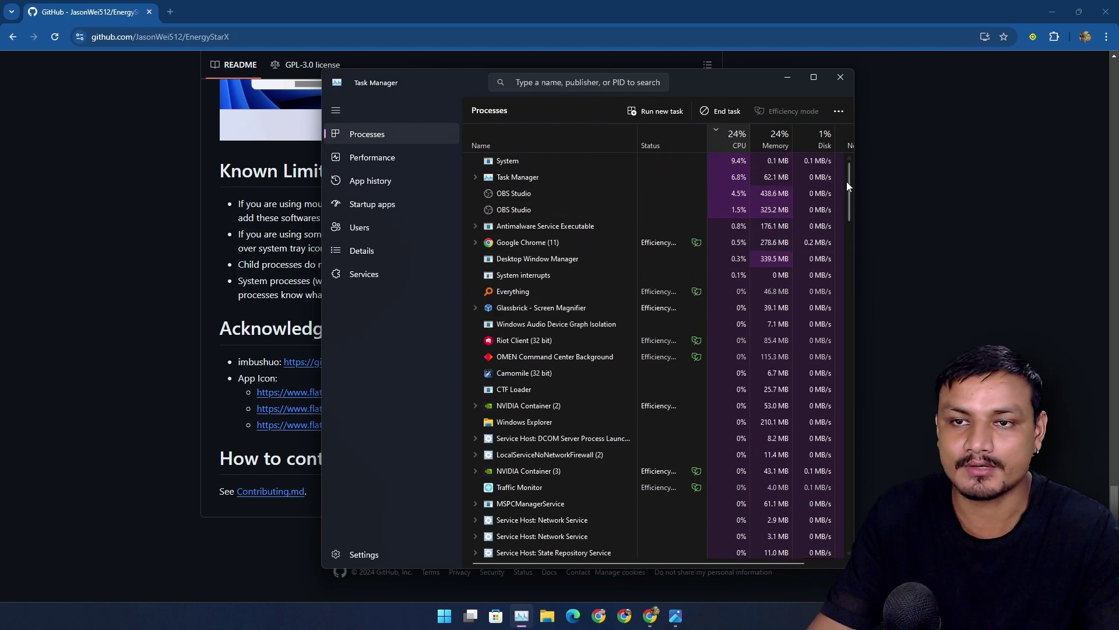
{"action": "left_click_drag", "start_coordinate": [851, 184], "coordinate": [851, 245]}
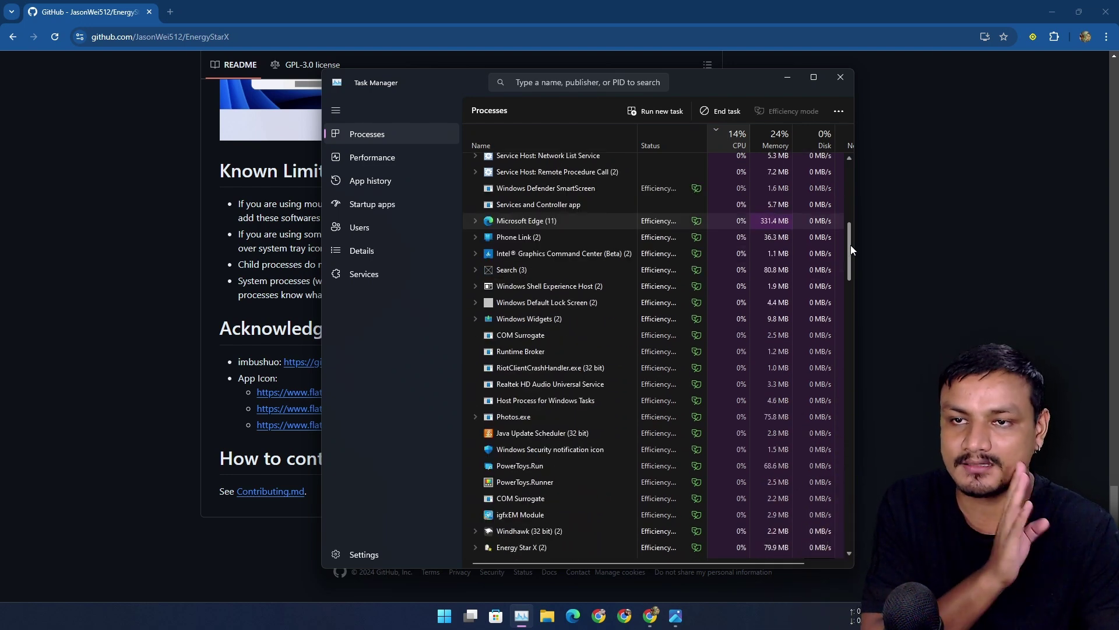
{"action": "left_click_drag", "start_coordinate": [851, 245], "coordinate": [854, 283]}
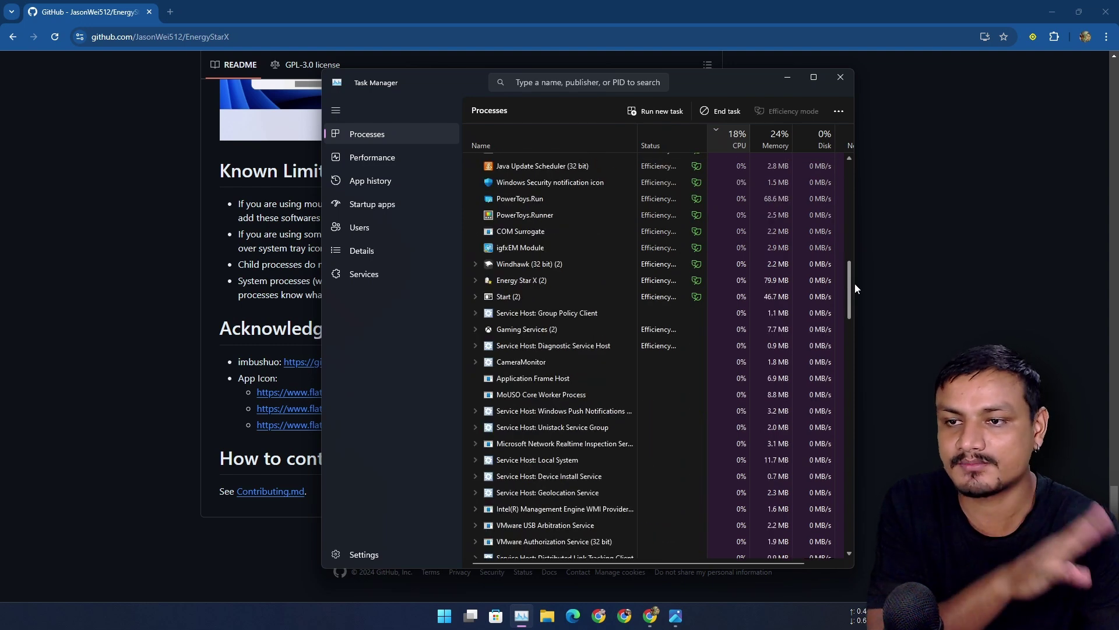
{"action": "scroll", "coordinate": [643, 250], "scroll_direction": "down", "scroll_amount": 3}
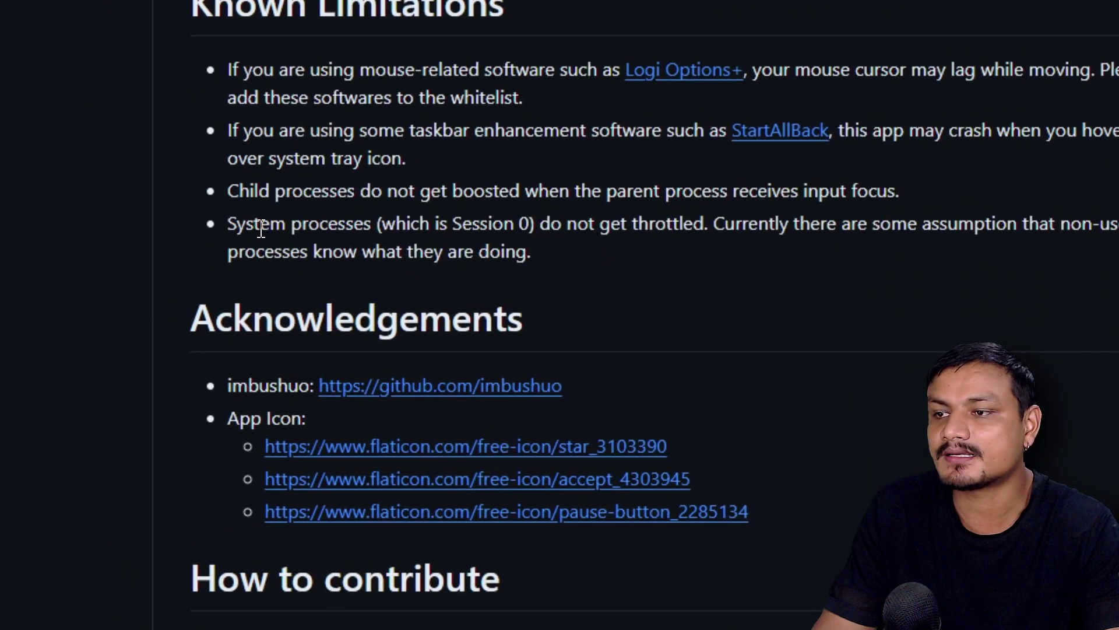
In the readme's Known Limitations, highlight "System processes" and the whole bullet about Session 0 processes, then clear the selection
{"action": "left_click_drag", "start_coordinate": [282, 224], "coordinate": [428, 232]}
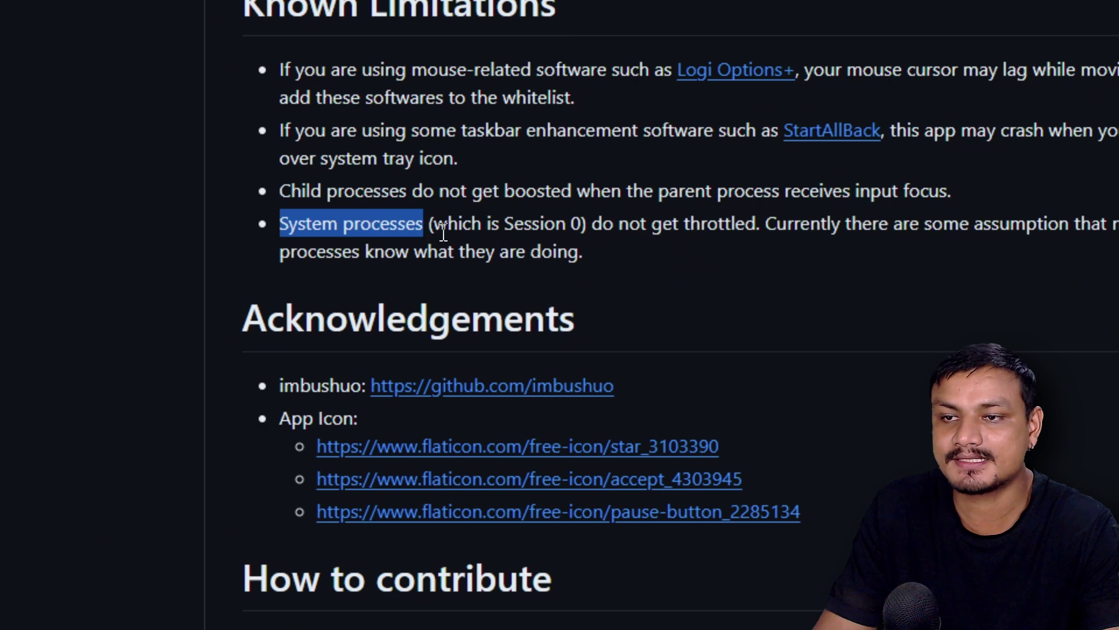
{"action": "left_click", "coordinate": [649, 230]}
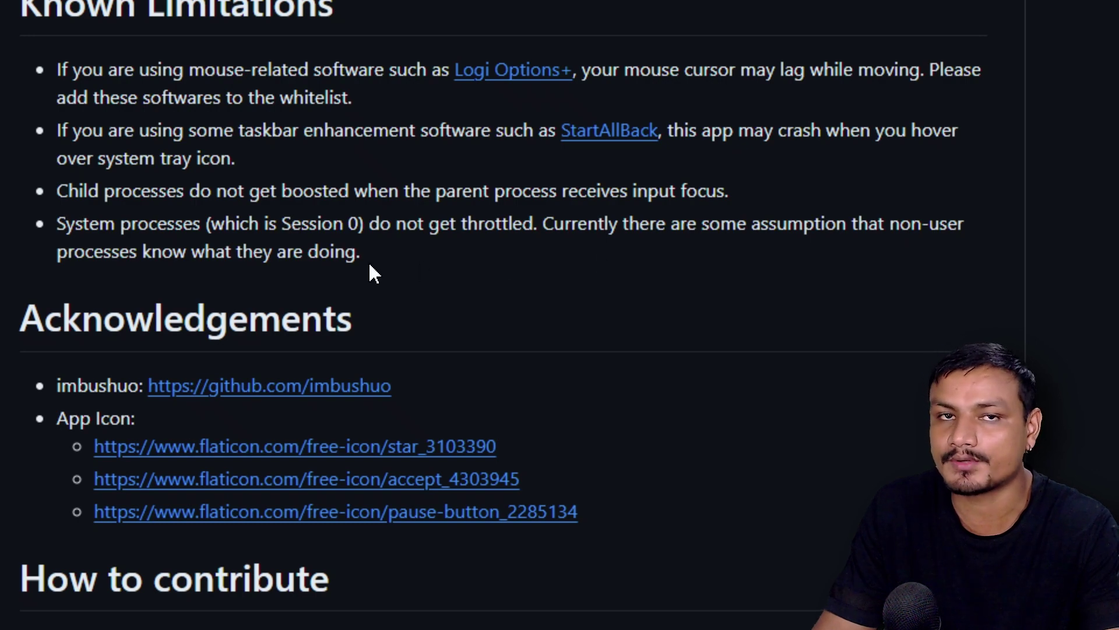
{"action": "left_click_drag", "start_coordinate": [372, 298], "coordinate": [243, 280]}
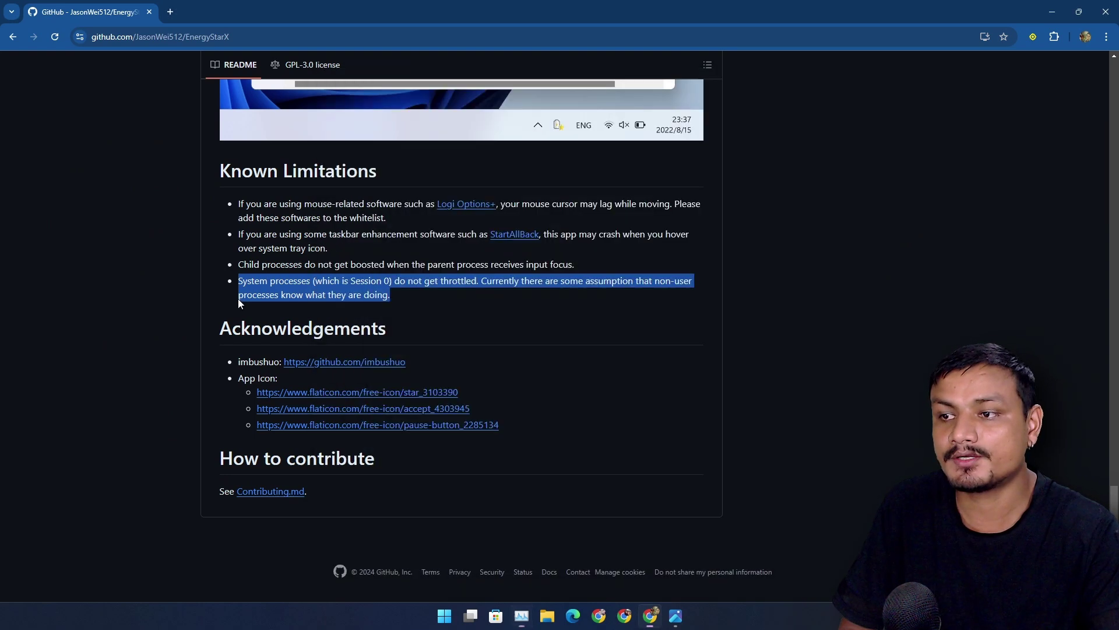
{"action": "left_click", "coordinate": [492, 298]}
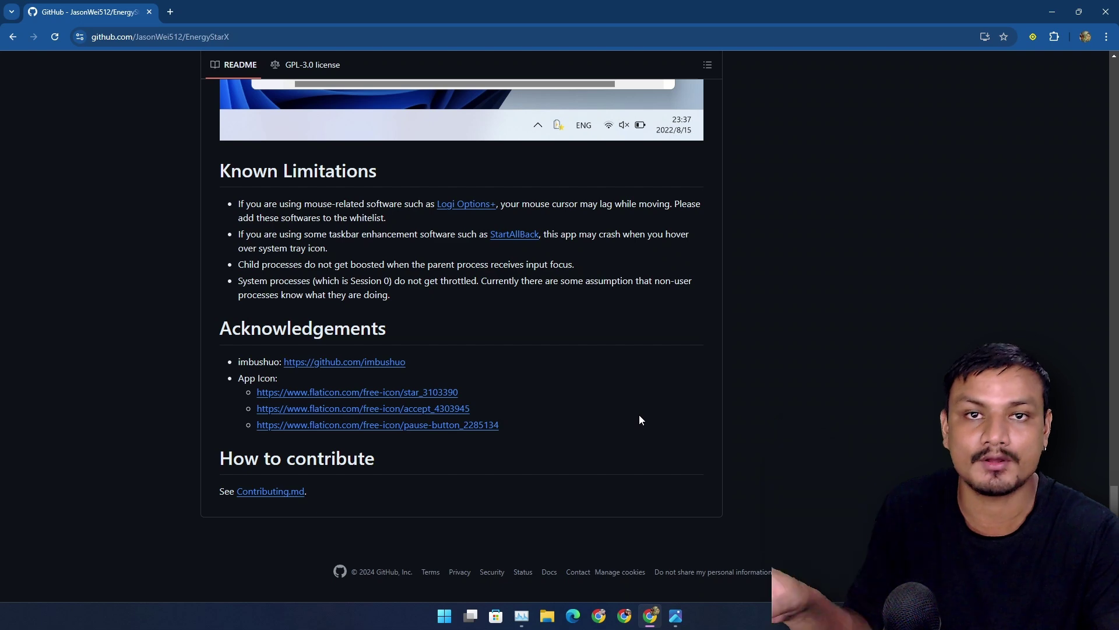
Bring Task Manager up over the readme, move it aside and compare the statuses of service hosts and user processes
{"action": "key", "text": "ctrl+shift+Escape"}
{"action": "left_click_drag", "start_coordinate": [702, 90], "coordinate": [799, 86]}
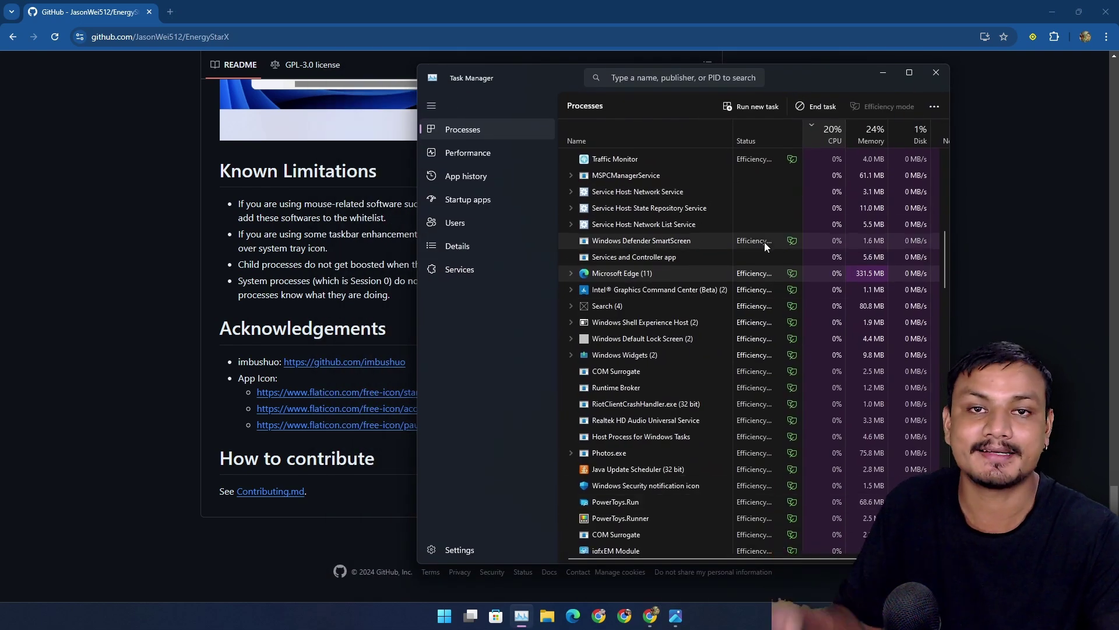
{"action": "scroll", "coordinate": [765, 240], "scroll_direction": "down", "scroll_amount": 1}
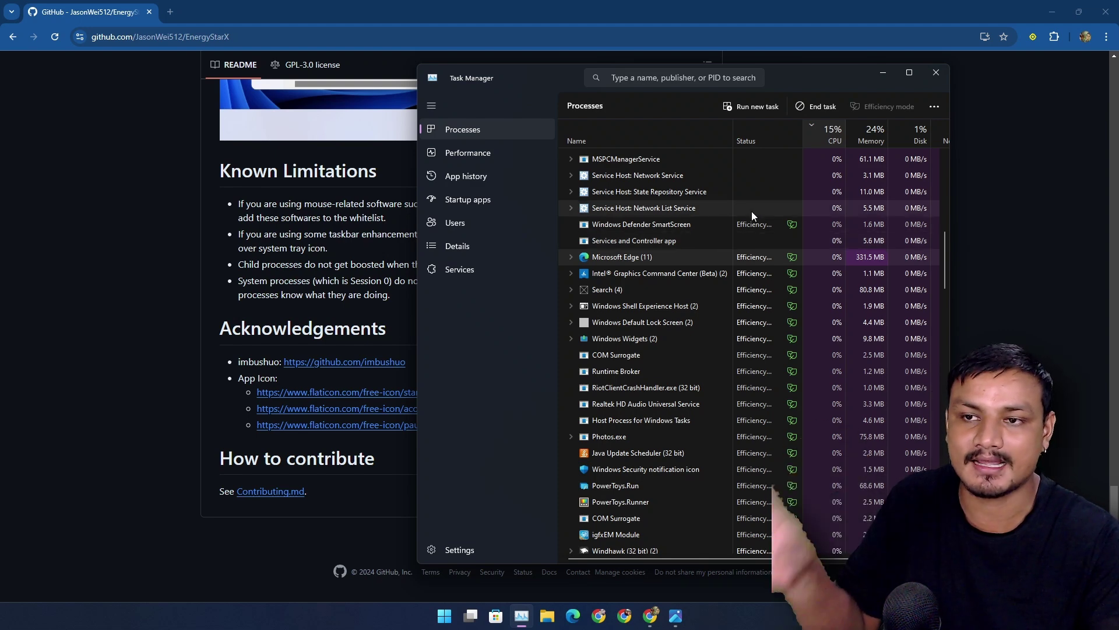
{"action": "scroll", "coordinate": [749, 244], "scroll_direction": "up", "scroll_amount": 1}
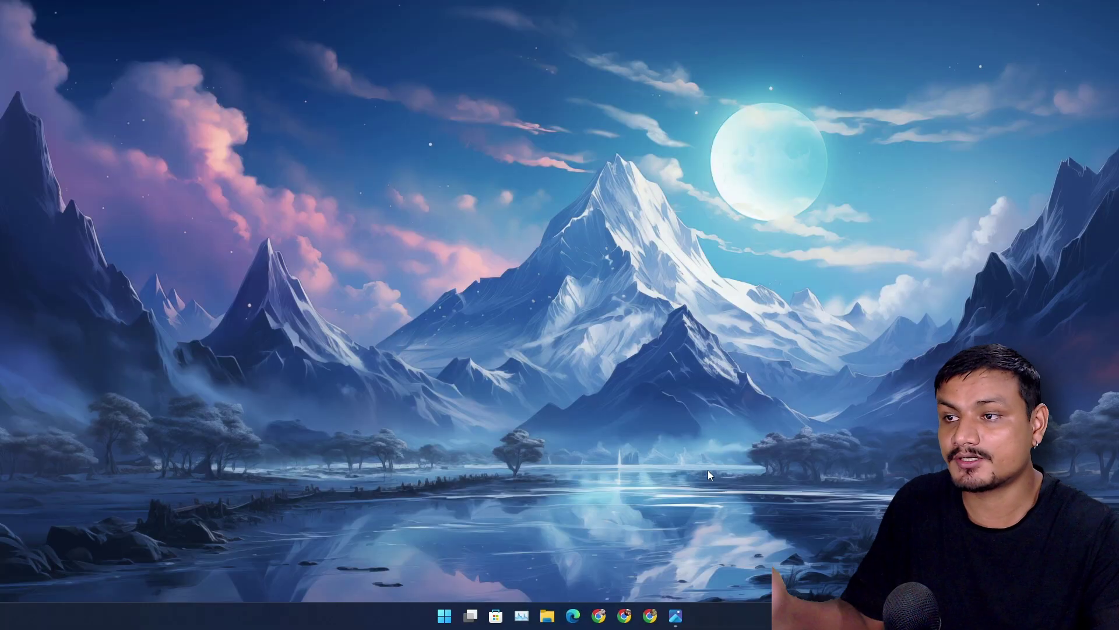
View the screenshot of the viewer comment asking about conflicts with Energy Star X, then close it
{"action": "left_click", "coordinate": [676, 616]}
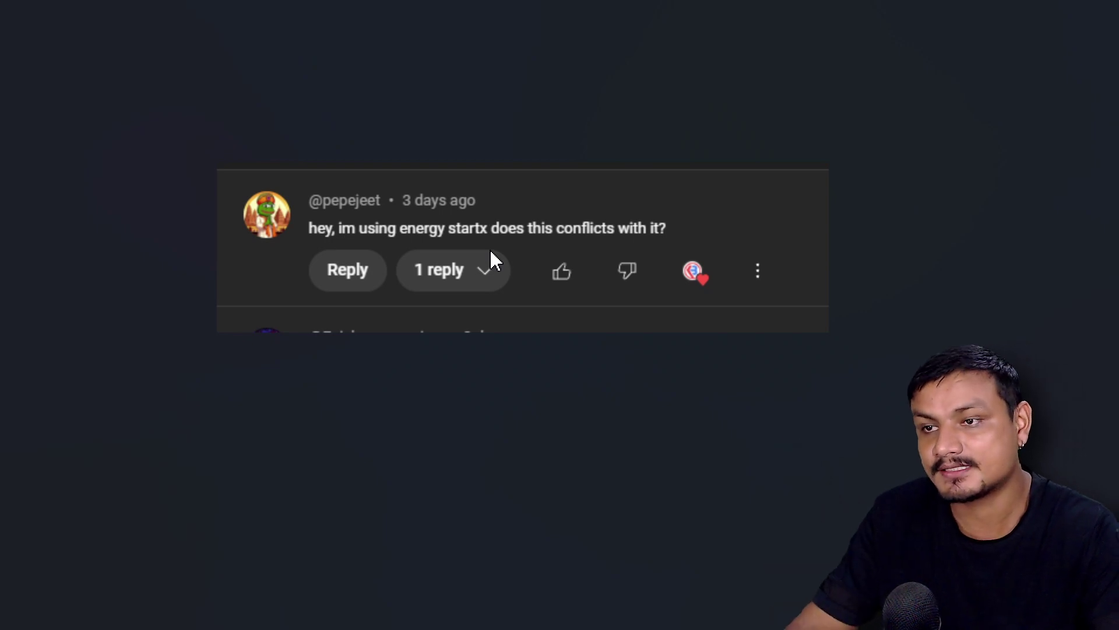
{"action": "left_click", "coordinate": [1105, 12]}
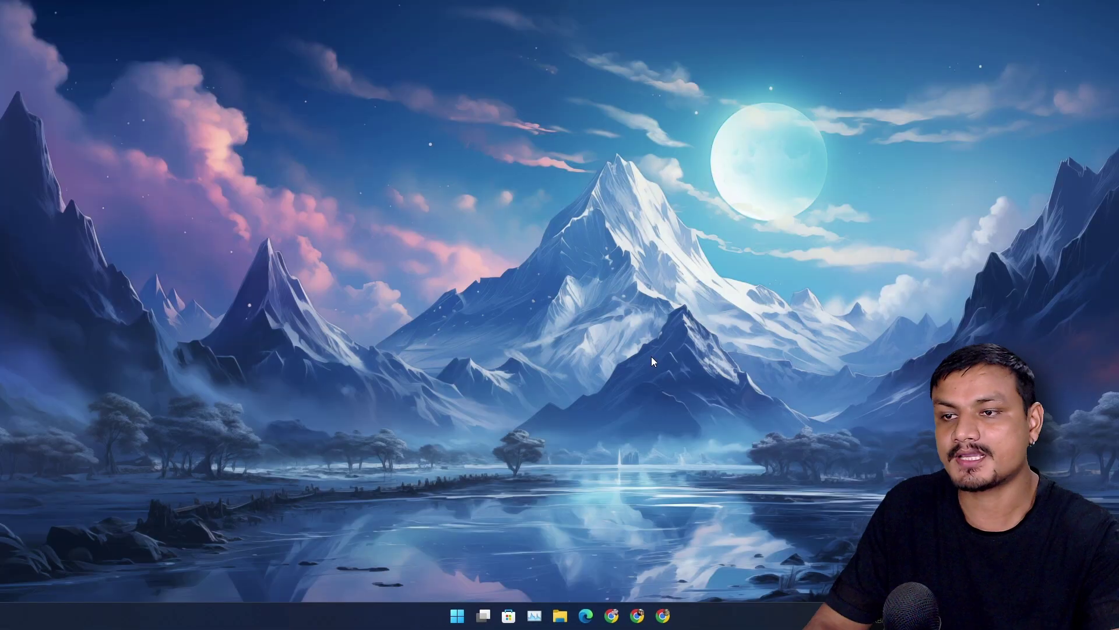